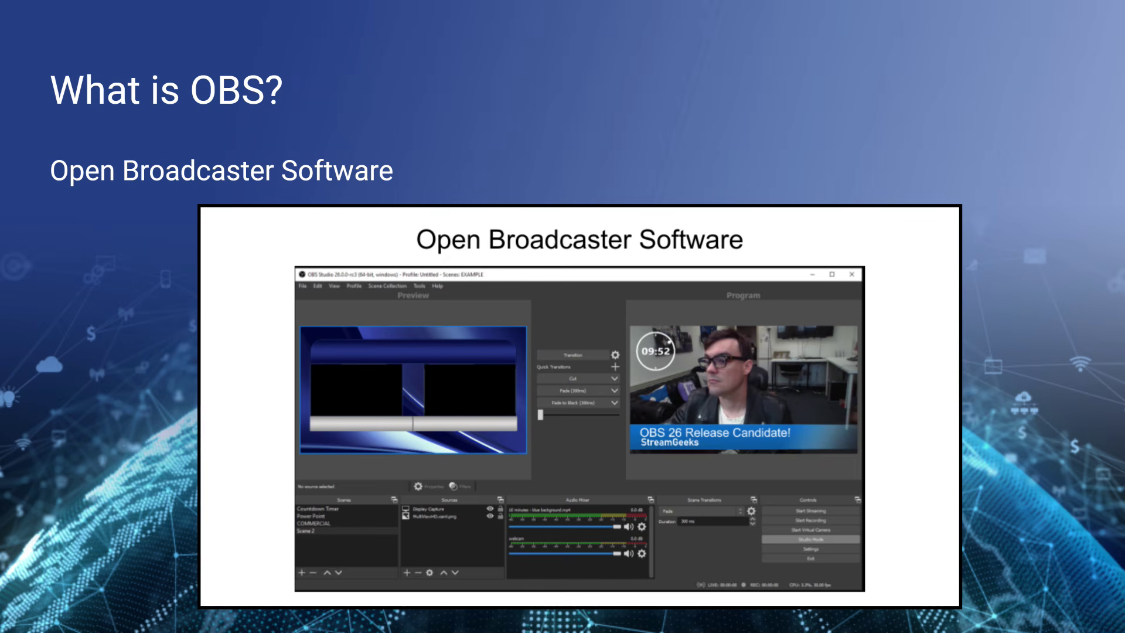
# Step: Advance through the remaining OBS deck slides to the Key Takeaways slide
pyautogui.press('Right')
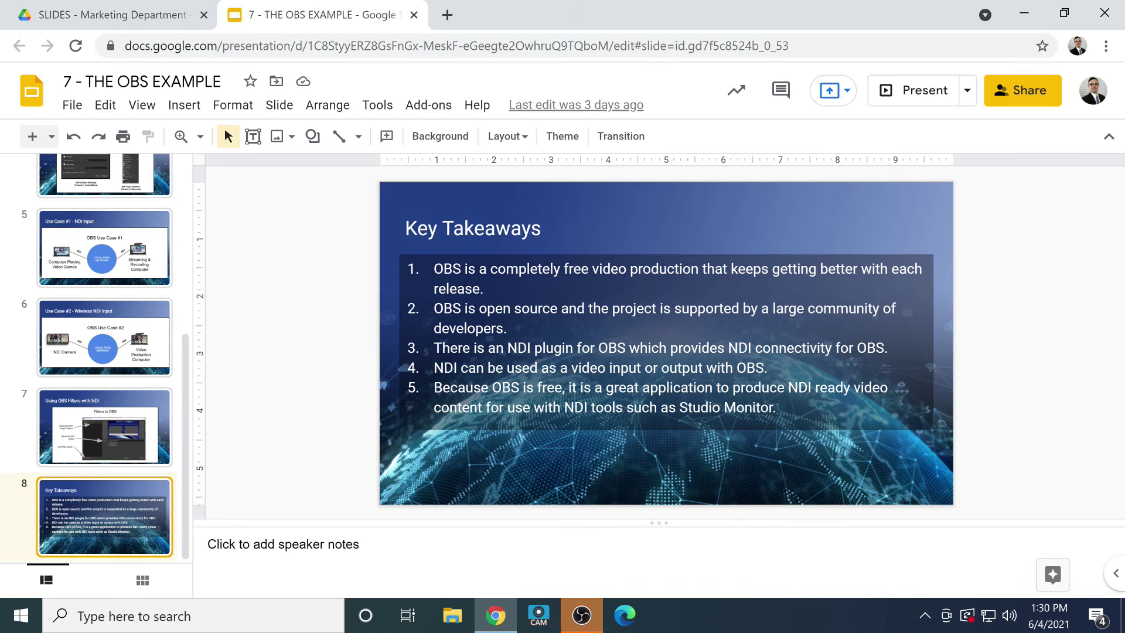
# Step: Switch to OBS Studio and read the OBS Studio 27.0 release notes in the update notice
pyautogui.hotkey('alt', 'Tab')
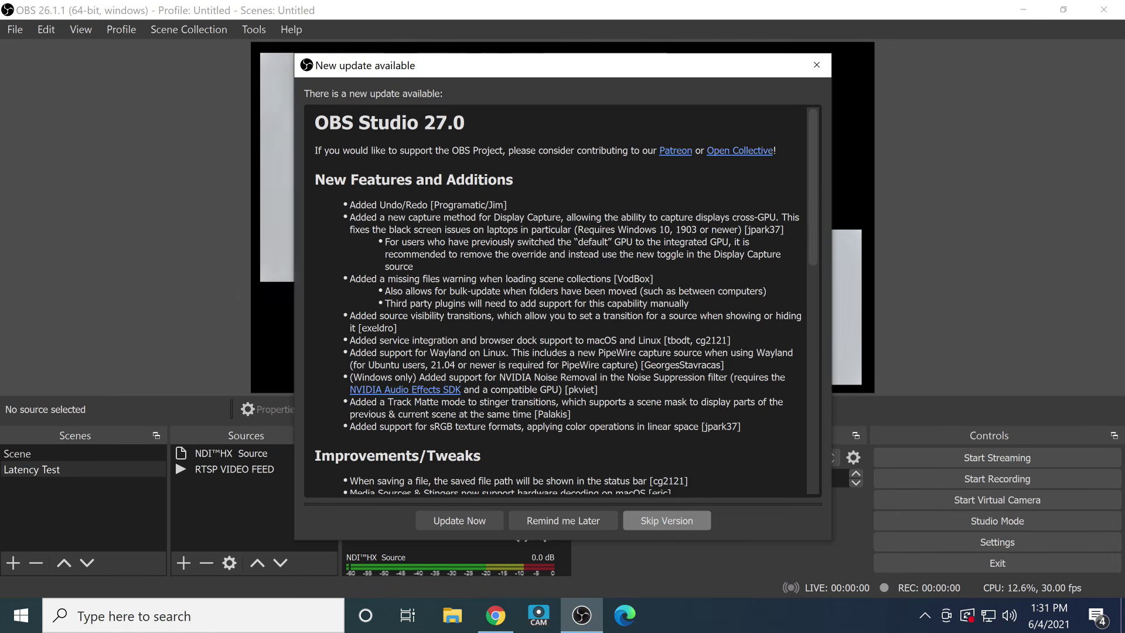
pyautogui.scroll(-6, 557, 299)
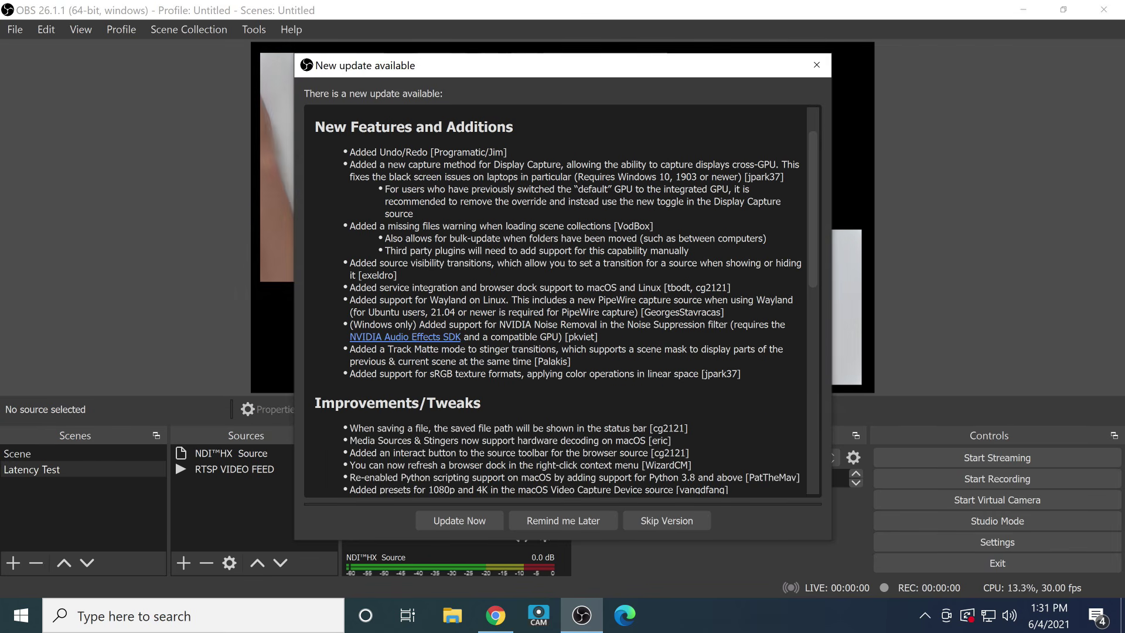
pyautogui.scroll(-2, 556, 299)
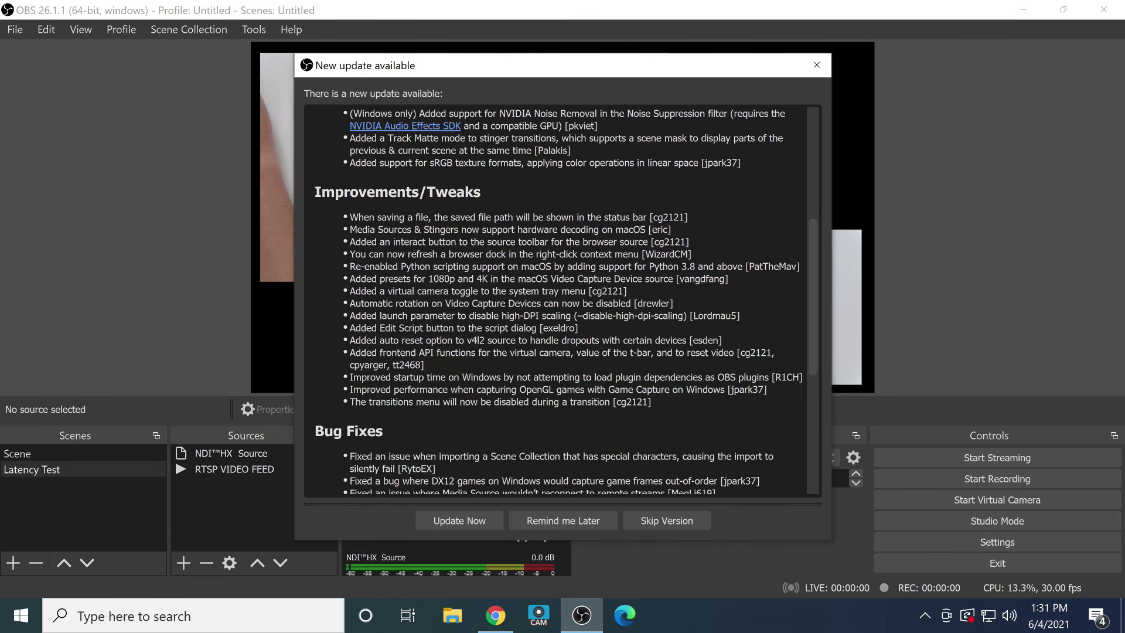
pyautogui.scroll(-7, 557, 299)
pyautogui.scroll(15, 557, 299)
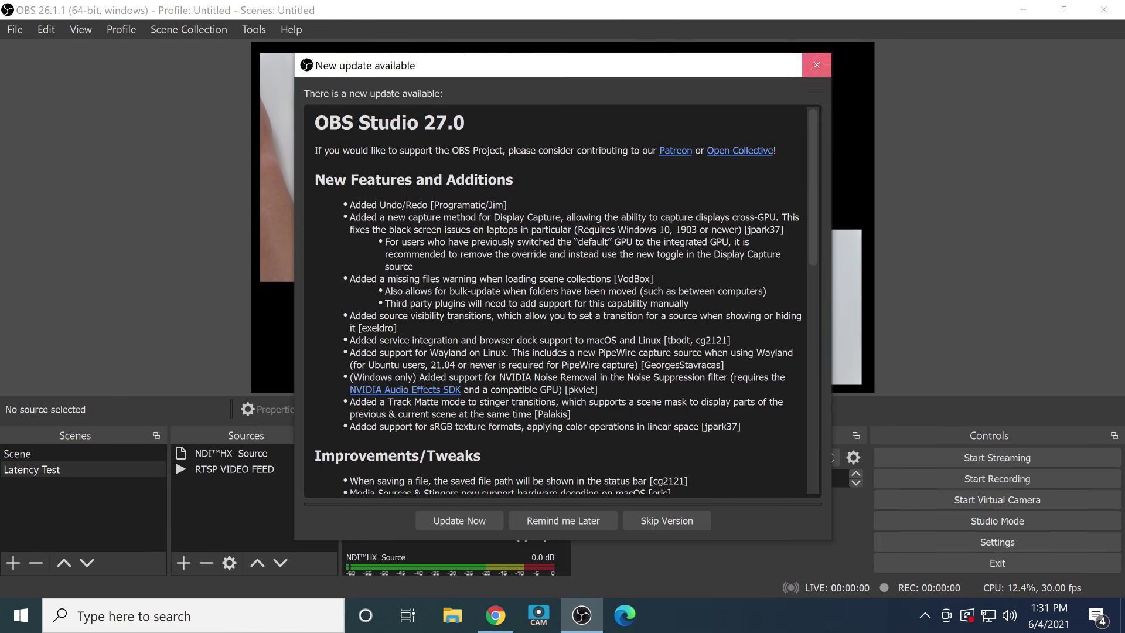
# Step: Dismiss the update notice and alternate selection between RTSP VIDEO FEED and NDI™HX Source
pyautogui.click(817, 65)
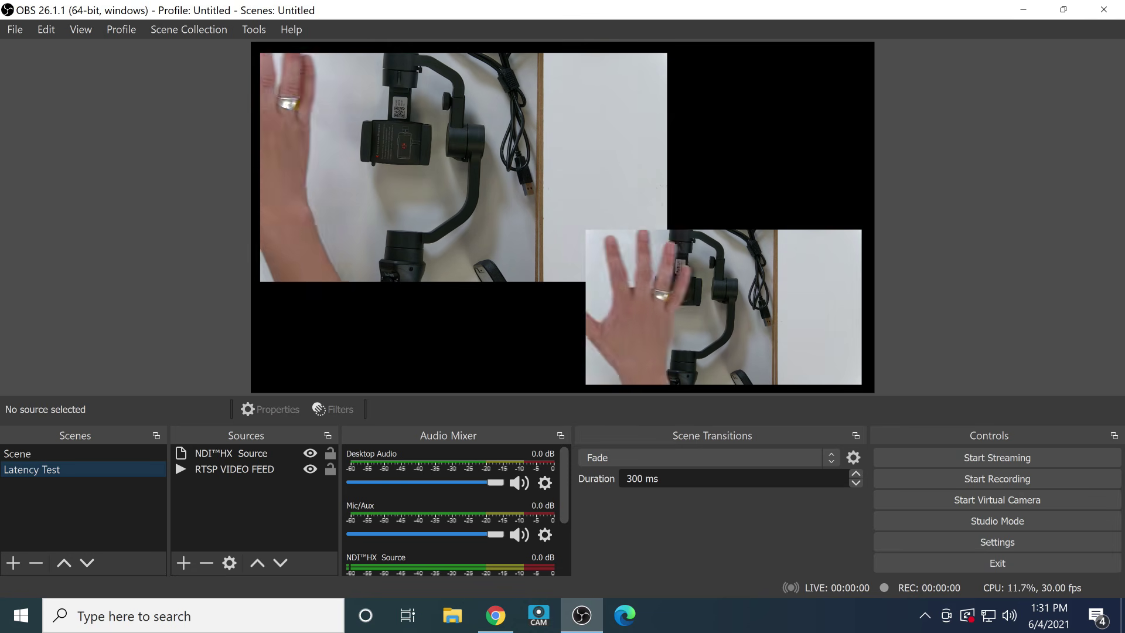
pyautogui.click(577, 269)
pyautogui.click(649, 281)
pyautogui.click(578, 270)
pyautogui.click(650, 282)
pyautogui.click(577, 269)
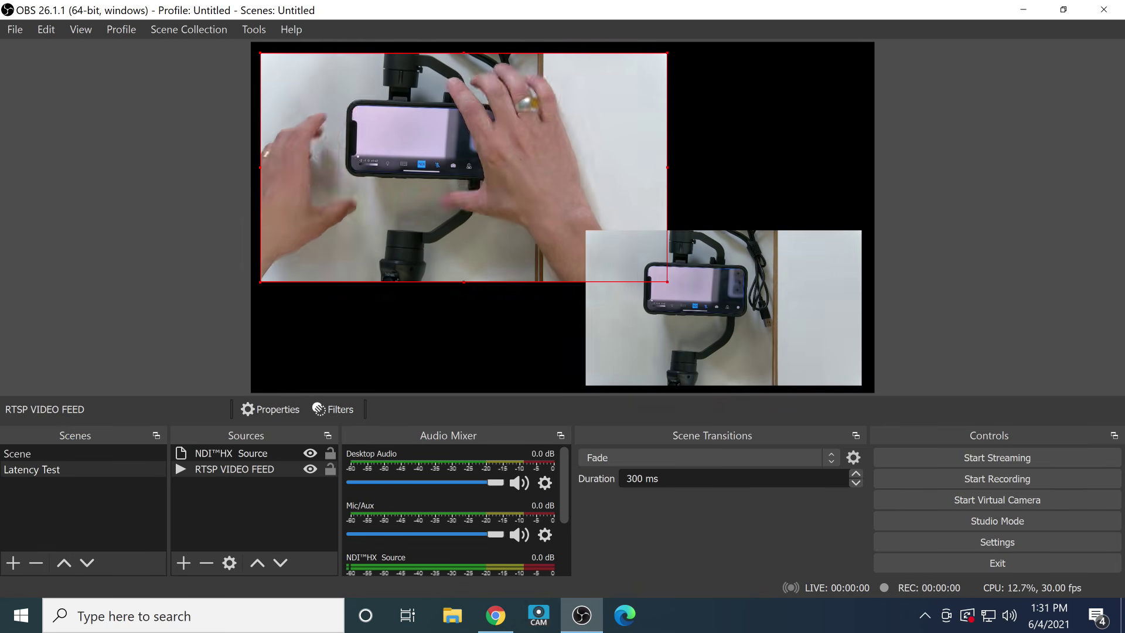
# Step: Move the NDI™HX Source inset up and left in the Latency Test preview
pyautogui.click(724, 308)
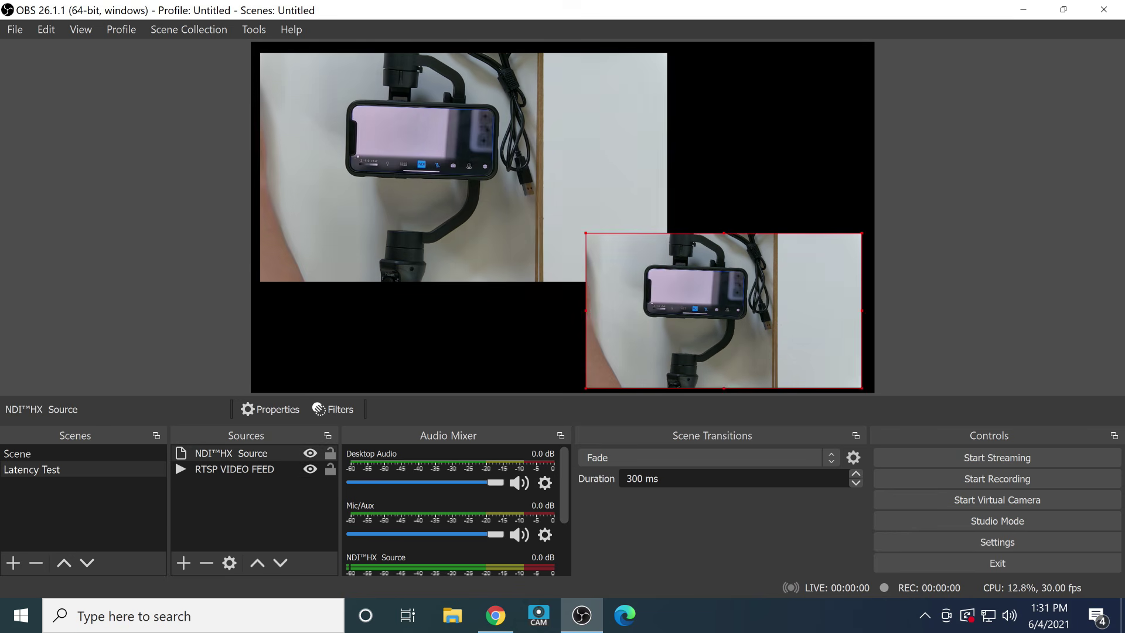
pyautogui.moveTo(724, 308); pyautogui.dragTo(635, 270)
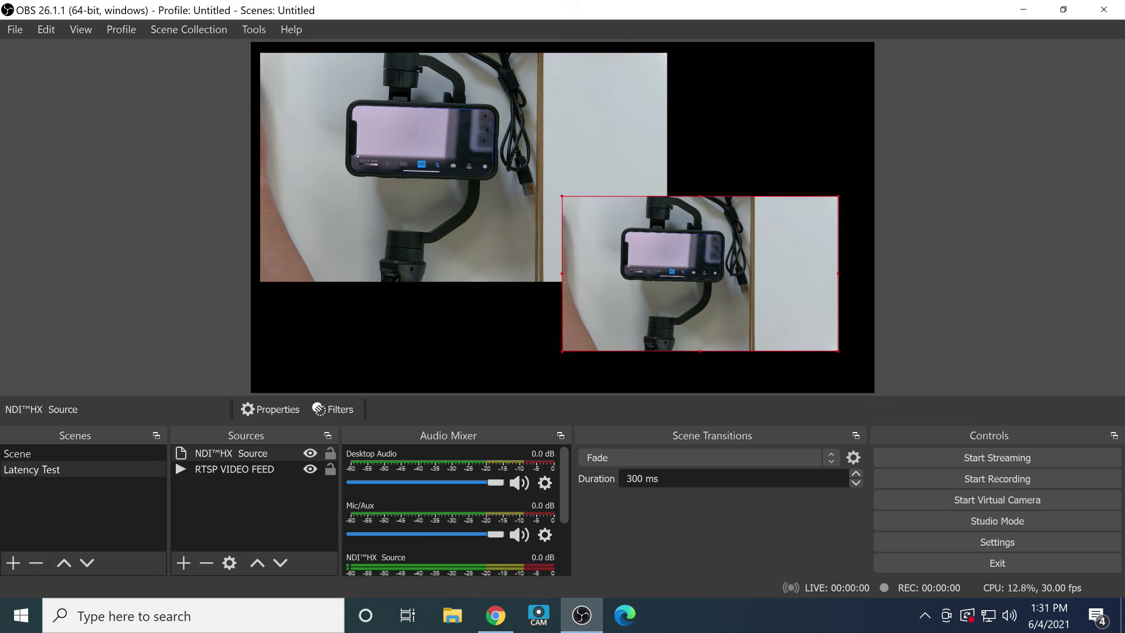
pyautogui.moveTo(696, 274); pyautogui.dragTo(703, 291)
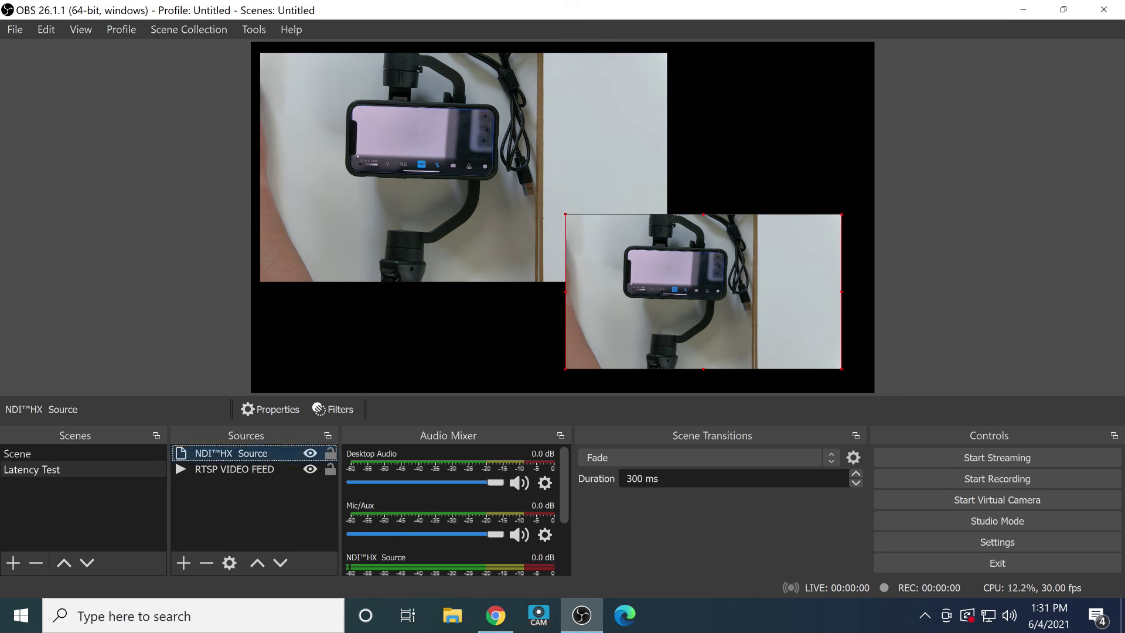
# Step: In the NDI™HX Source properties, select CEILING CAMERA - 12X-SDI as the source name
pyautogui.doubleClick(704, 291)
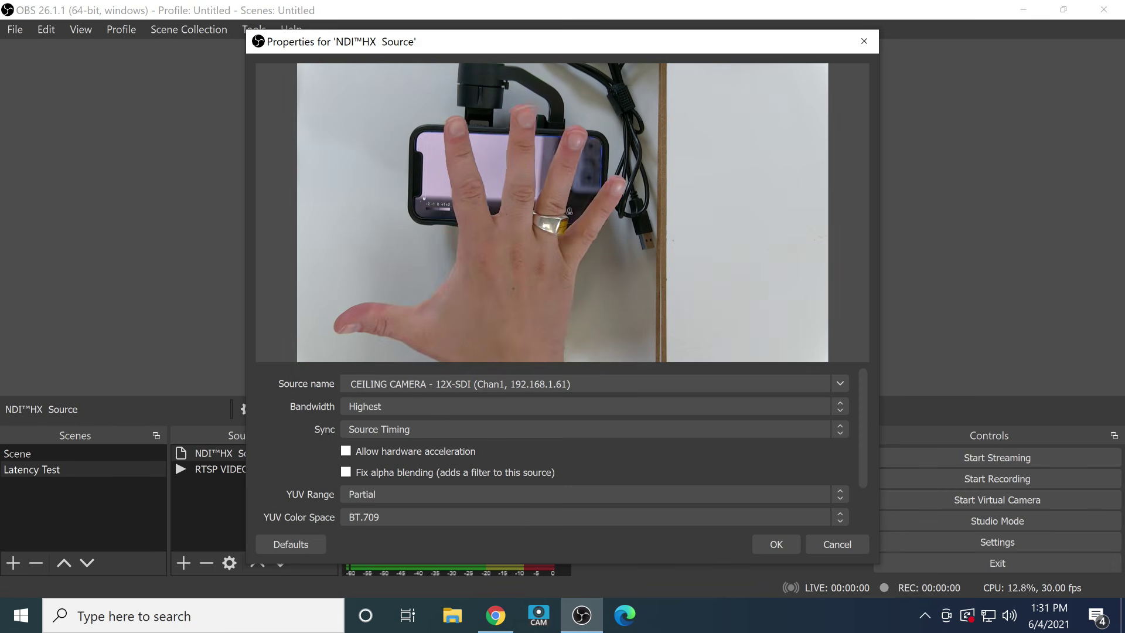
pyautogui.click(586, 406)
pyautogui.click(364, 420)
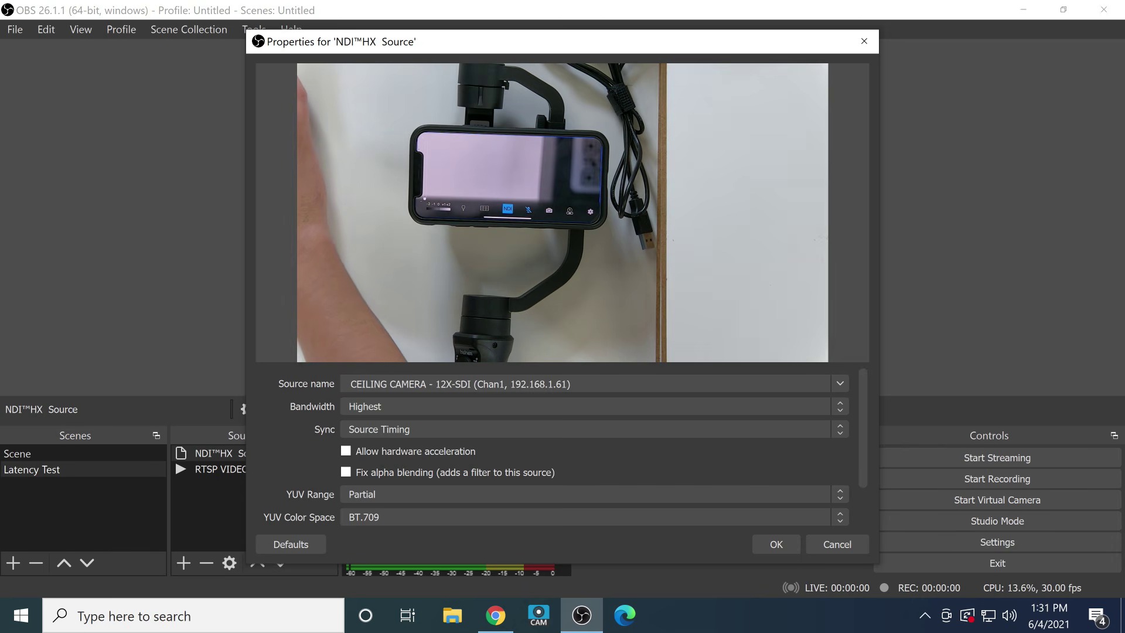
pyautogui.click(586, 384)
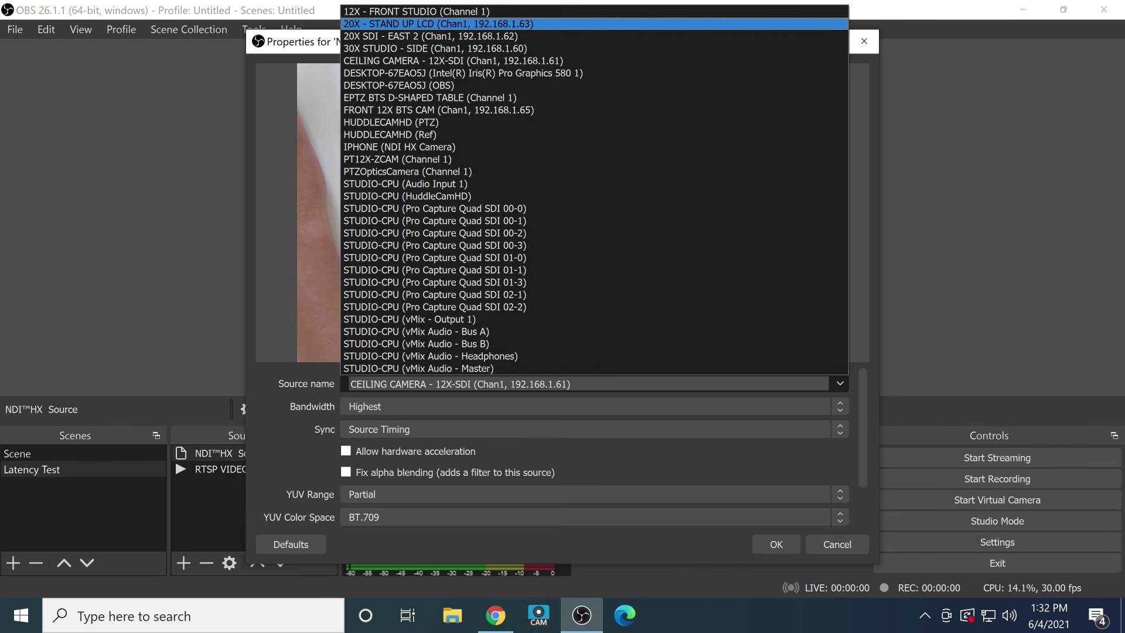
pyautogui.press('Up')
pyautogui.press('Up')
pyautogui.press('Up')
pyautogui.press('Down')
pyautogui.press('Down')
pyautogui.press('Down')
pyautogui.press('Down')
pyautogui.press('Down')
pyautogui.press('Up')
pyautogui.press('Down')
pyautogui.press('Up')
pyautogui.press('Return')
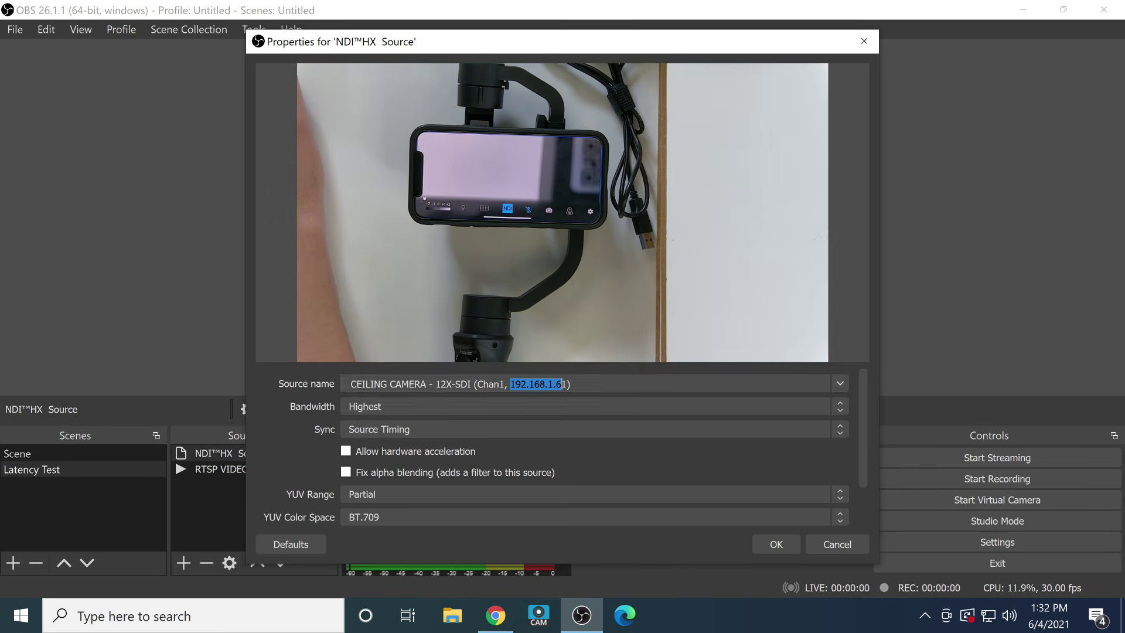
# Step: Leave the NDI source bandwidth at Highest
pyautogui.press('Tab')
pyautogui.hotkey('alt', 'Down')
pyautogui.press('Down')
pyautogui.press('Up')
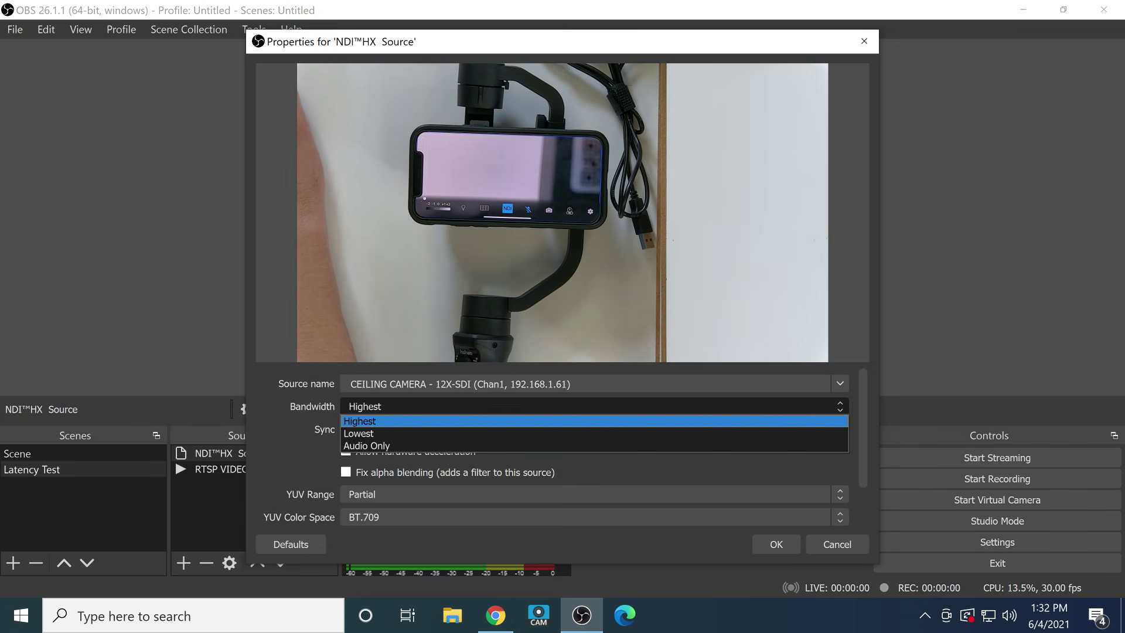
pyautogui.press('Down')
pyautogui.press('Down')
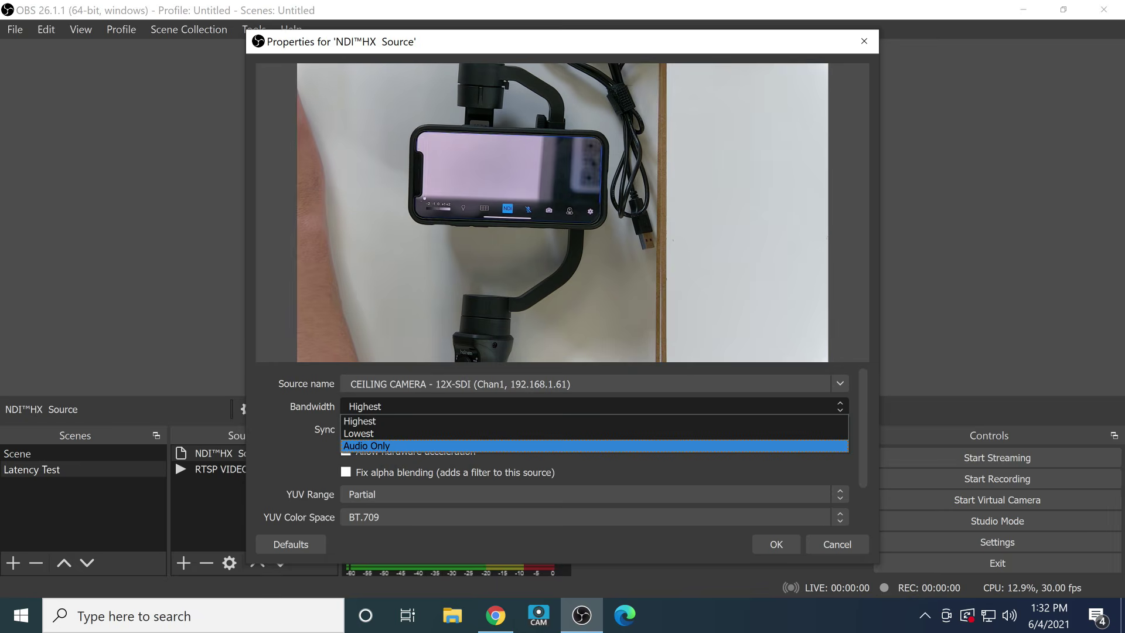
pyautogui.press('Escape')
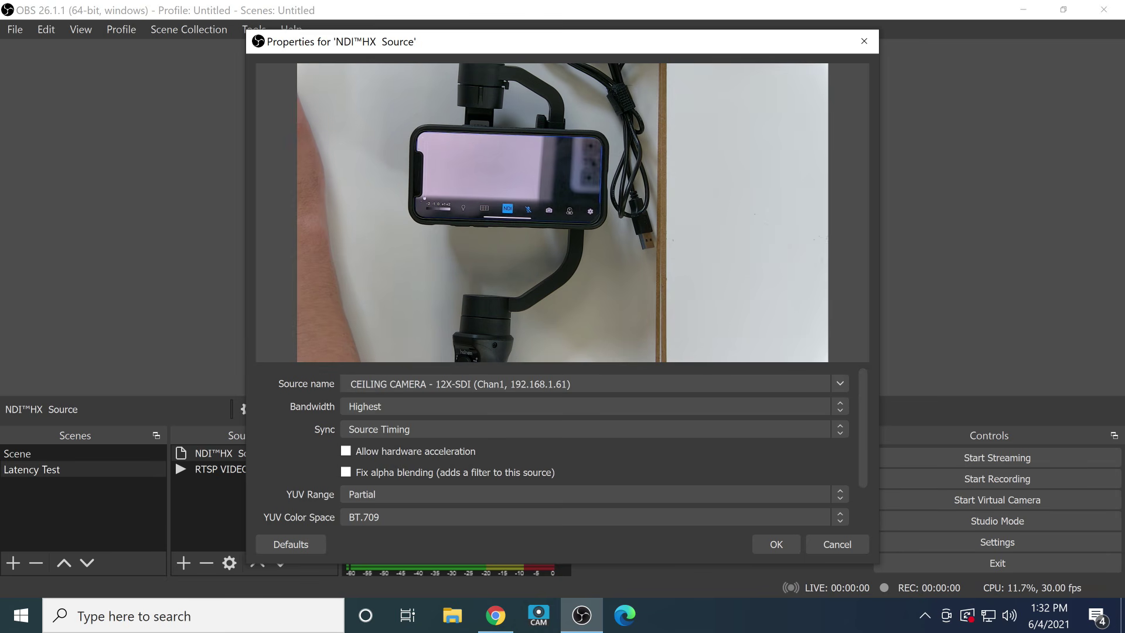
# Step: Try Network sync, then set the sync mode back to Source Timing
pyautogui.press('Tab')
pyautogui.press('Tab')
pyautogui.hotkey('shift', 'Tab')
pyautogui.press('Tab')
pyautogui.hotkey('shift', 'Tab')
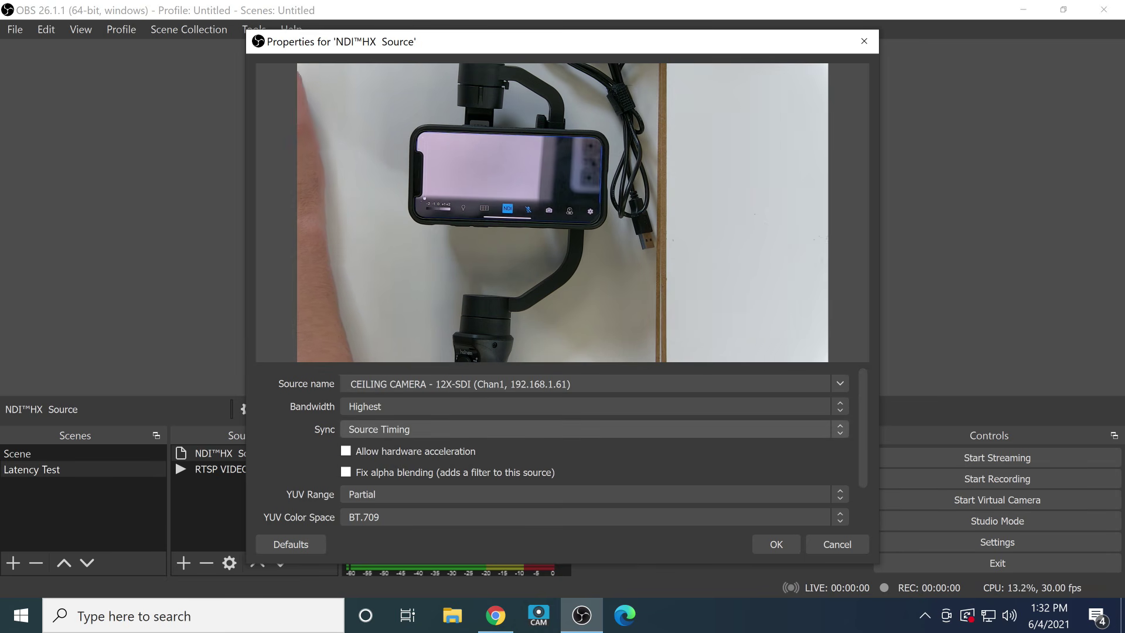
pyautogui.hotkey('alt', 'Down')
pyautogui.press('Up')
pyautogui.press('Return')
pyautogui.hotkey('alt', 'Down')
pyautogui.press('Down')
pyautogui.press('Return')
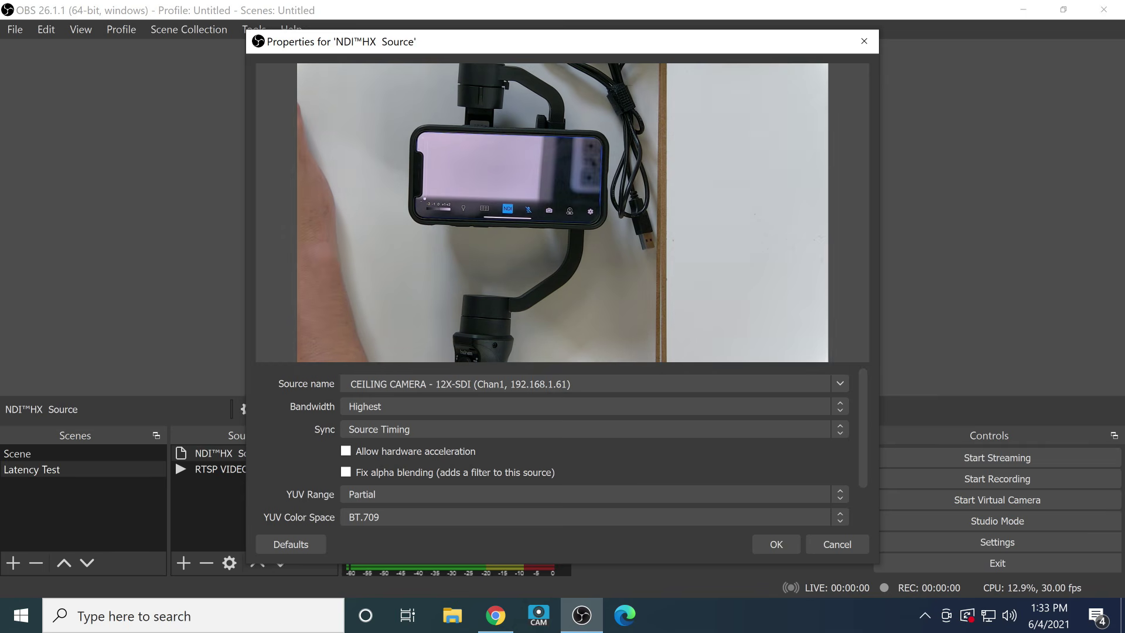
pyautogui.click(586, 429)
pyautogui.press('Escape')
pyautogui.scroll(-2, 562, 445)
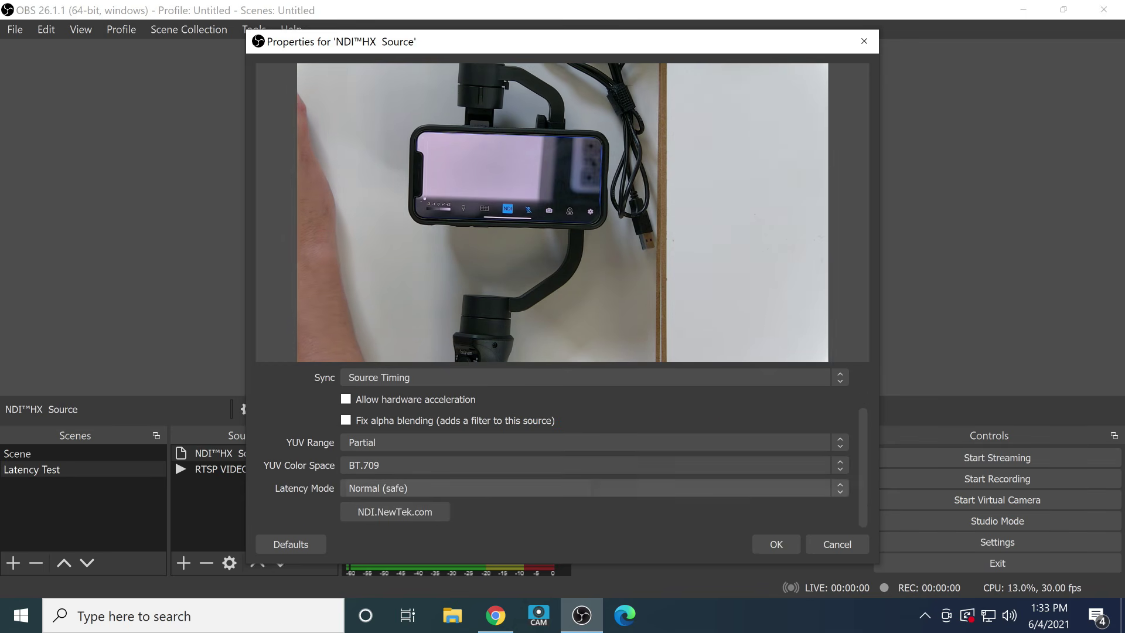
pyautogui.scroll(2, 586, 445)
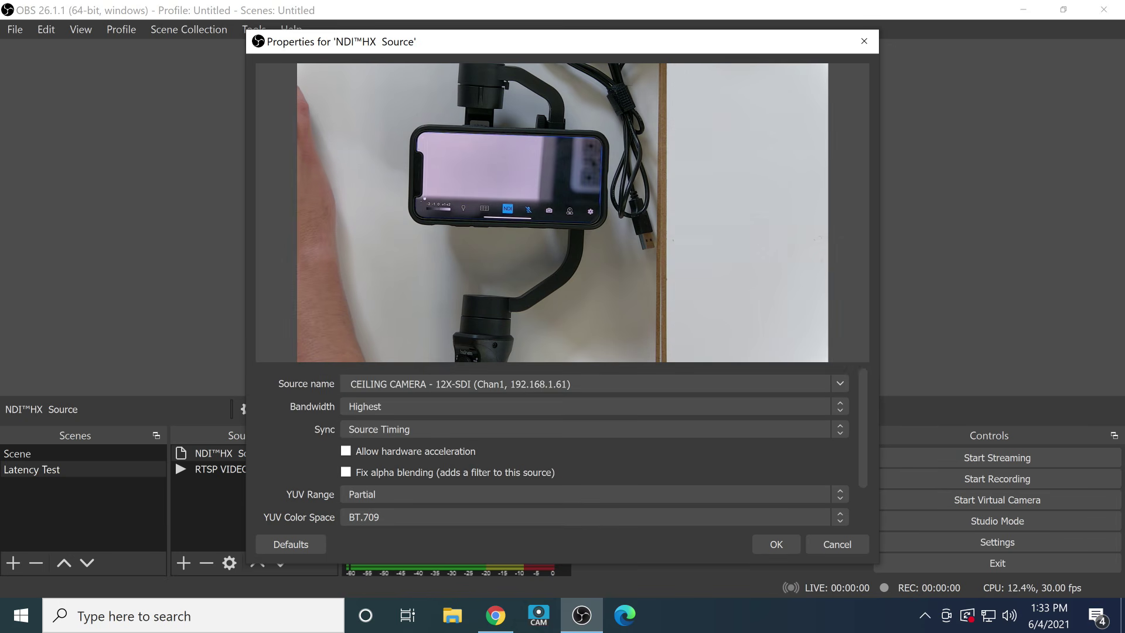
pyautogui.press('Return')
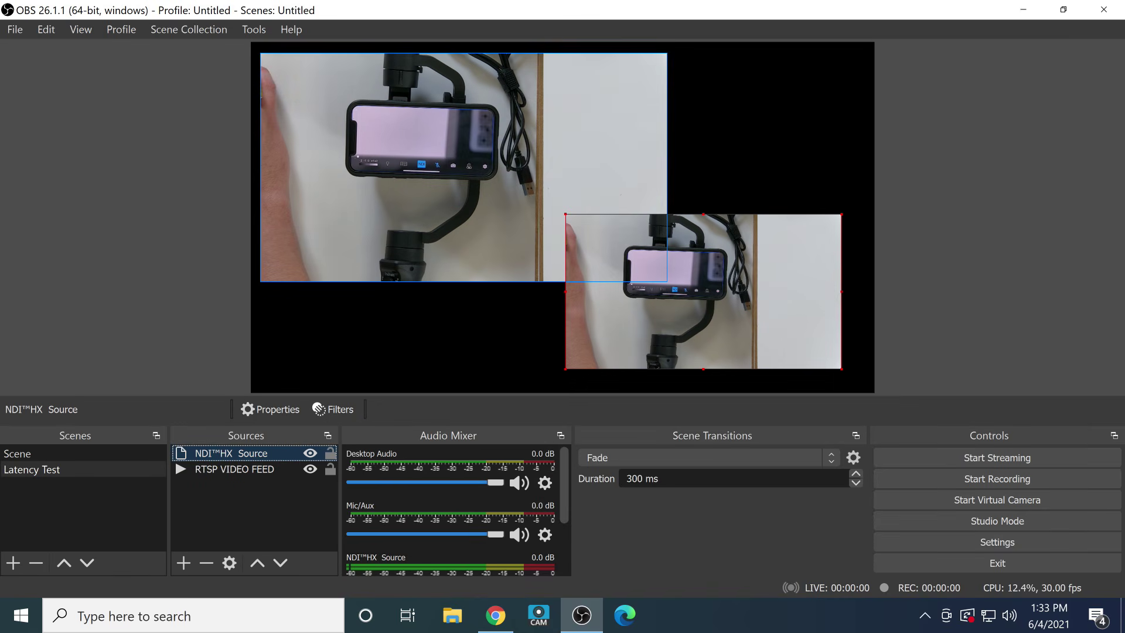
pyautogui.click(183, 563)
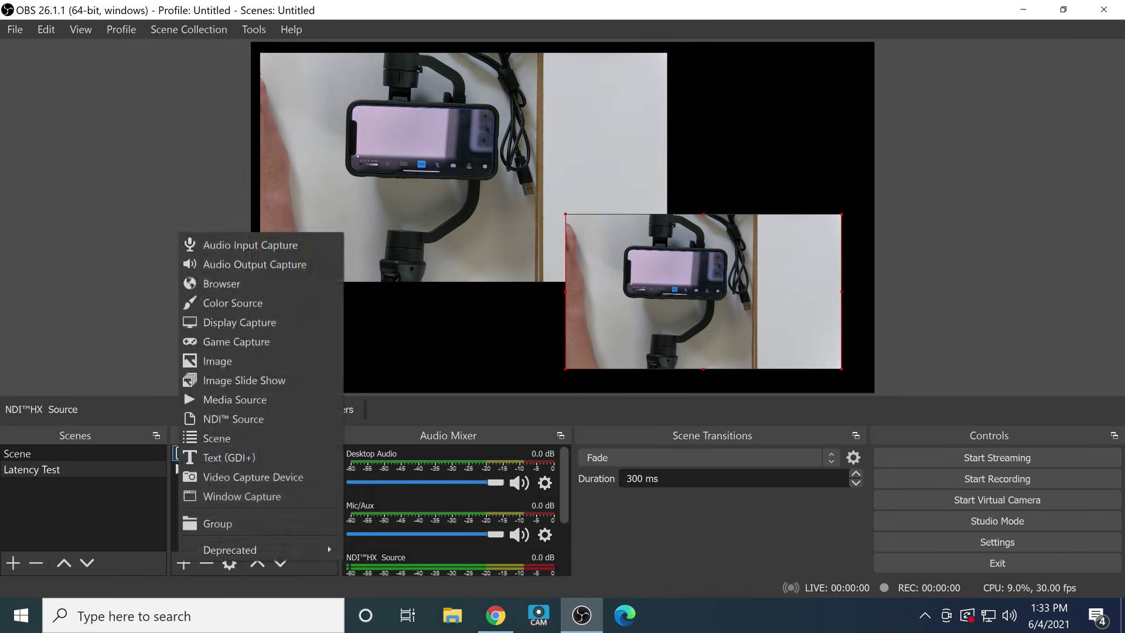
pyautogui.press('Return')
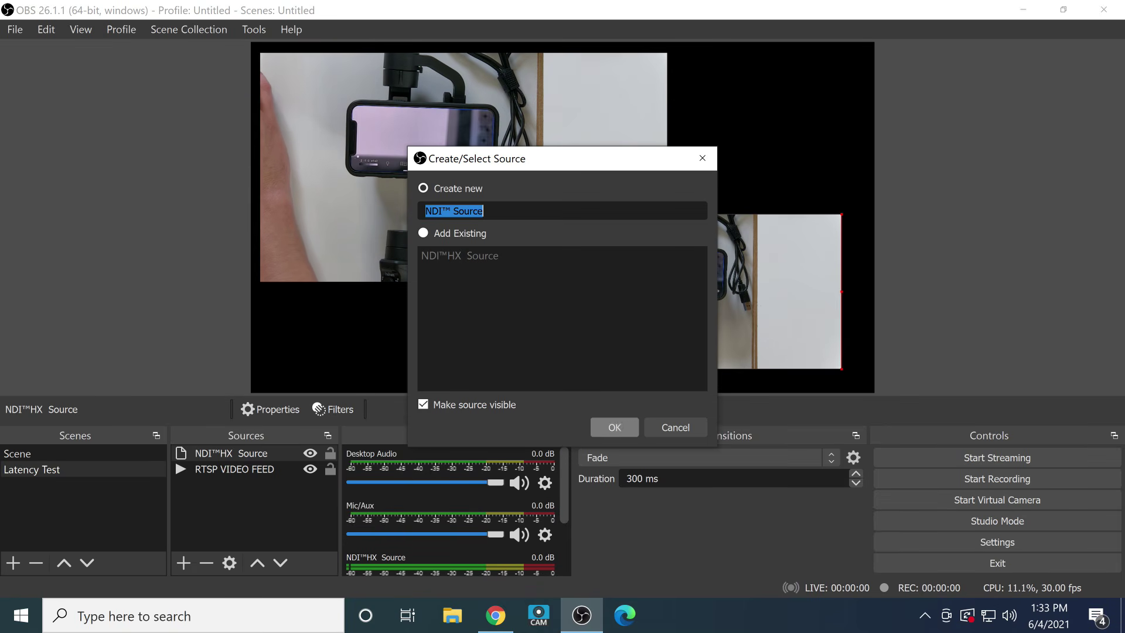
pyautogui.press('Escape')
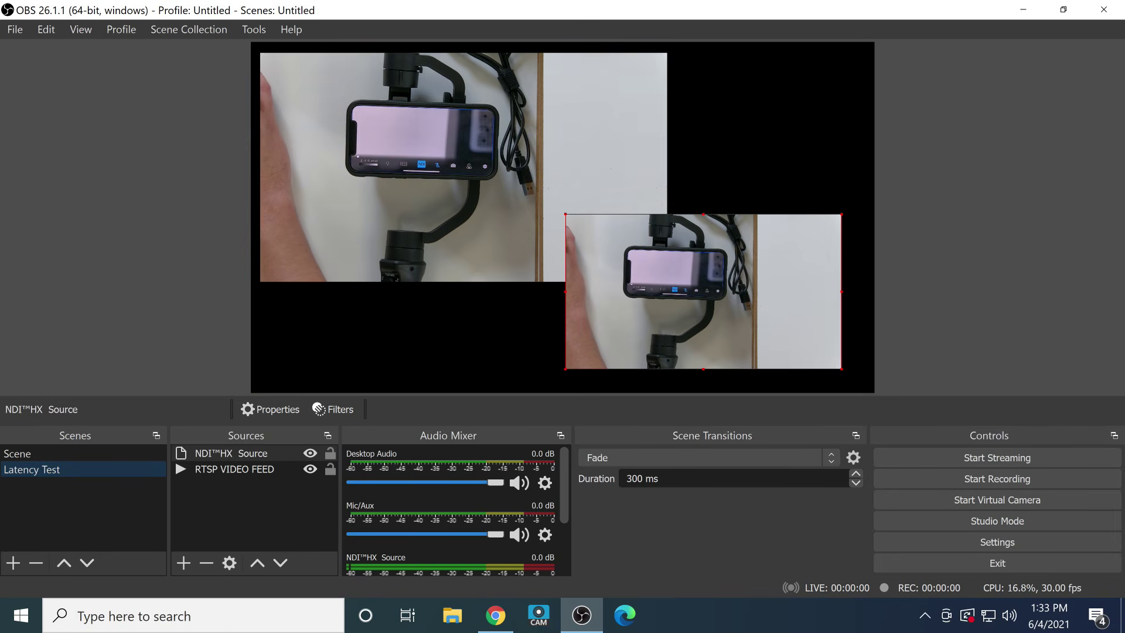
# Step: Select RTSP VIDEO FEED in the Sources list
pyautogui.click(235, 469)
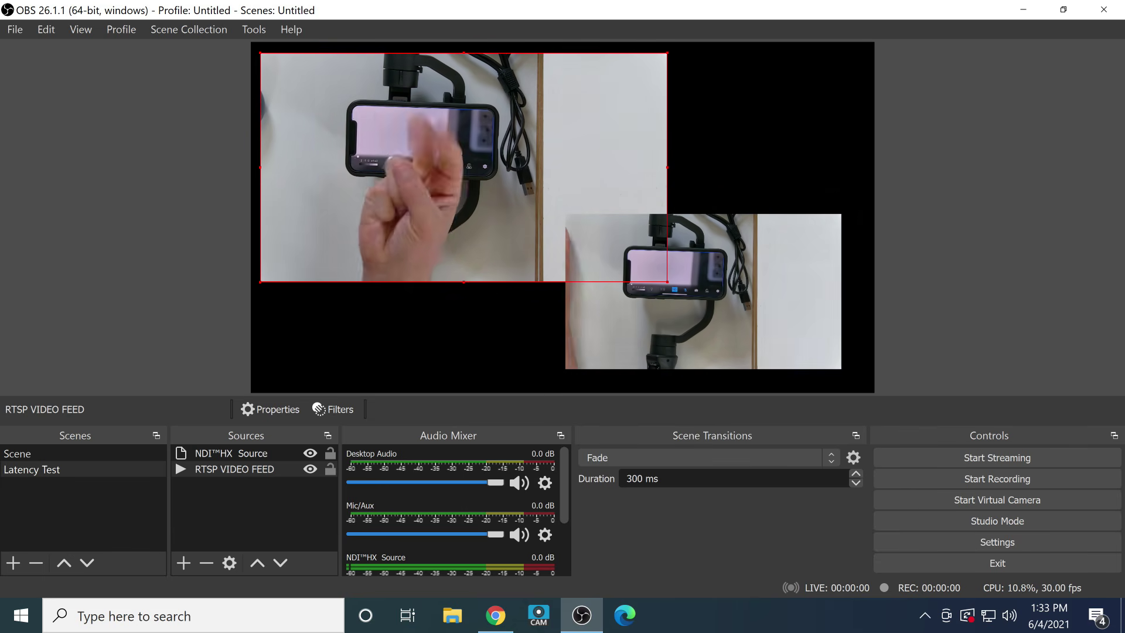
# Step: Open the RTSP VIDEO FEED properties and close them, discarding the network buffering change
pyautogui.doubleClick(235, 469)
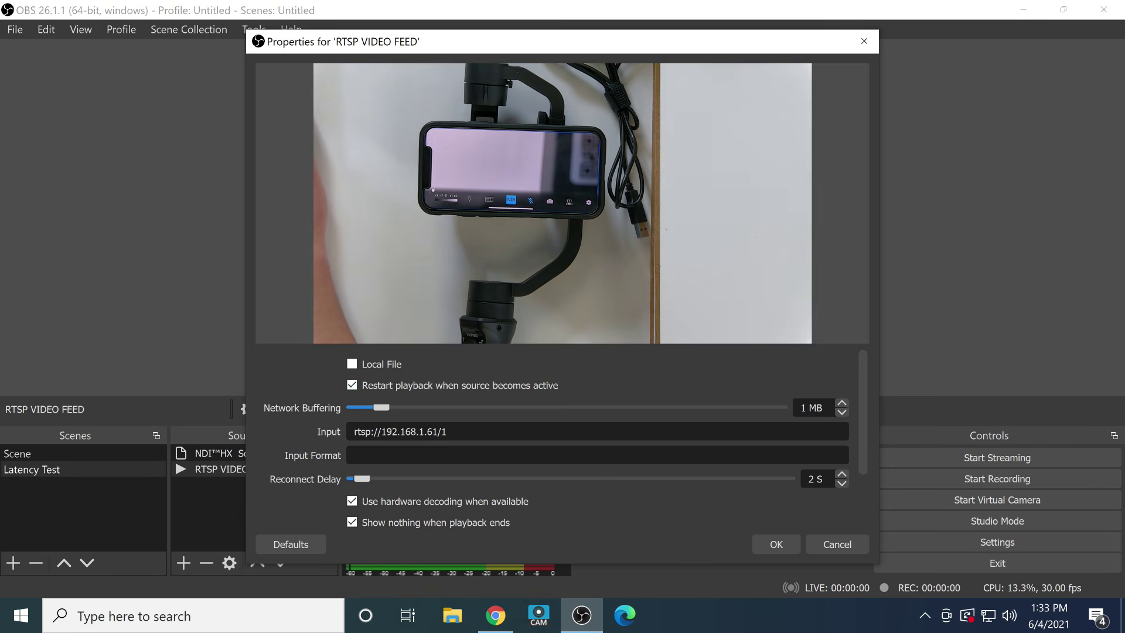
pyautogui.click(864, 41)
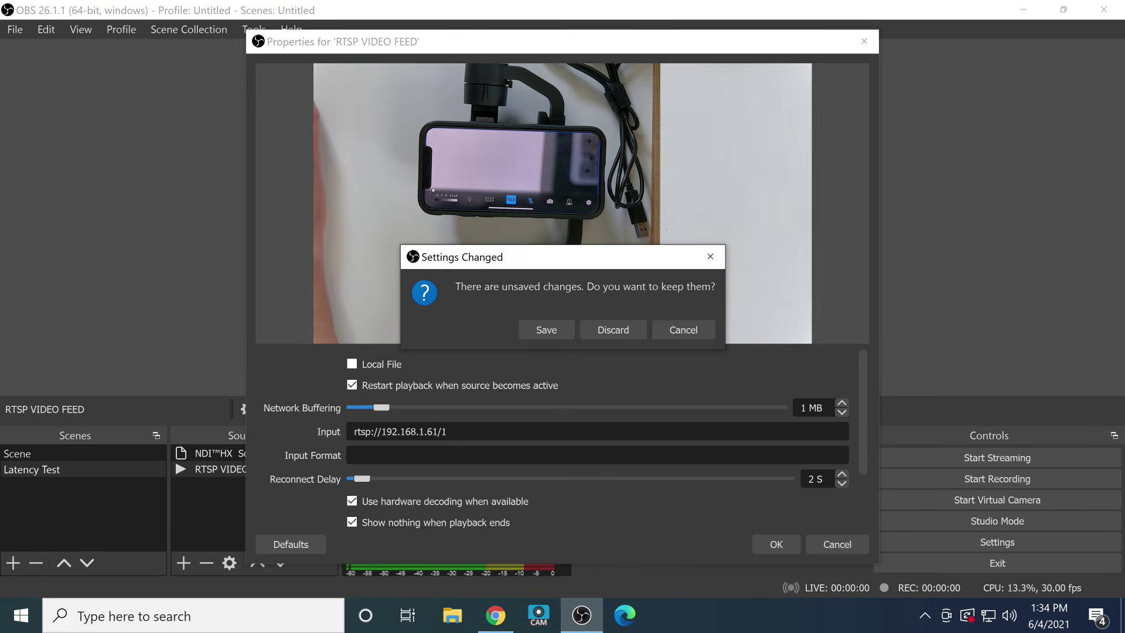
pyautogui.press('Escape')
pyautogui.click(864, 41)
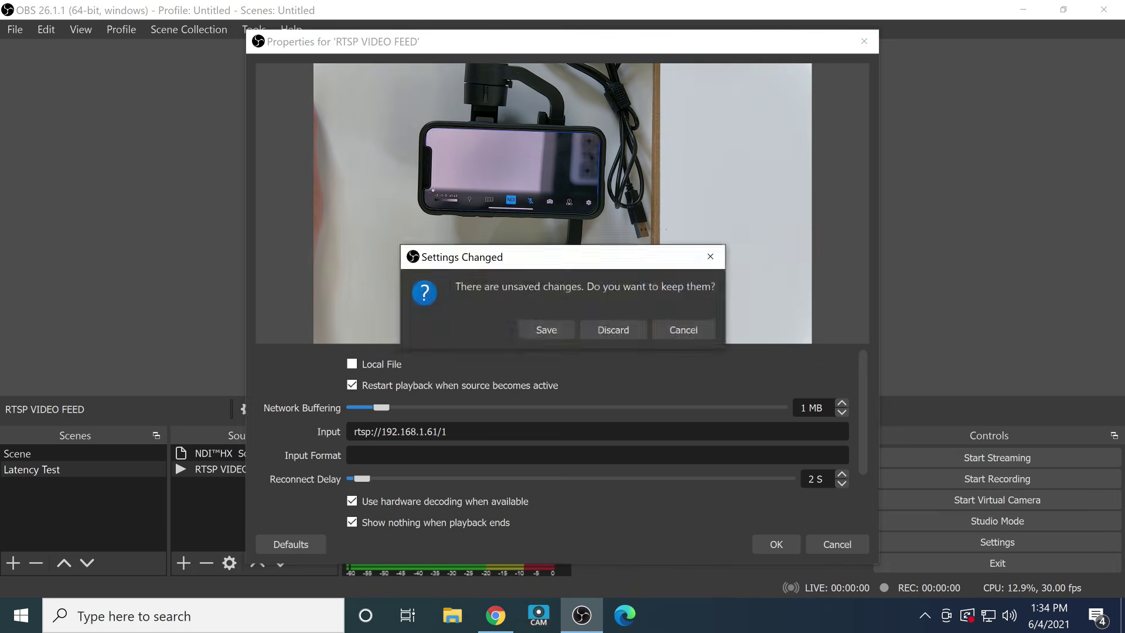
pyautogui.click(613, 329)
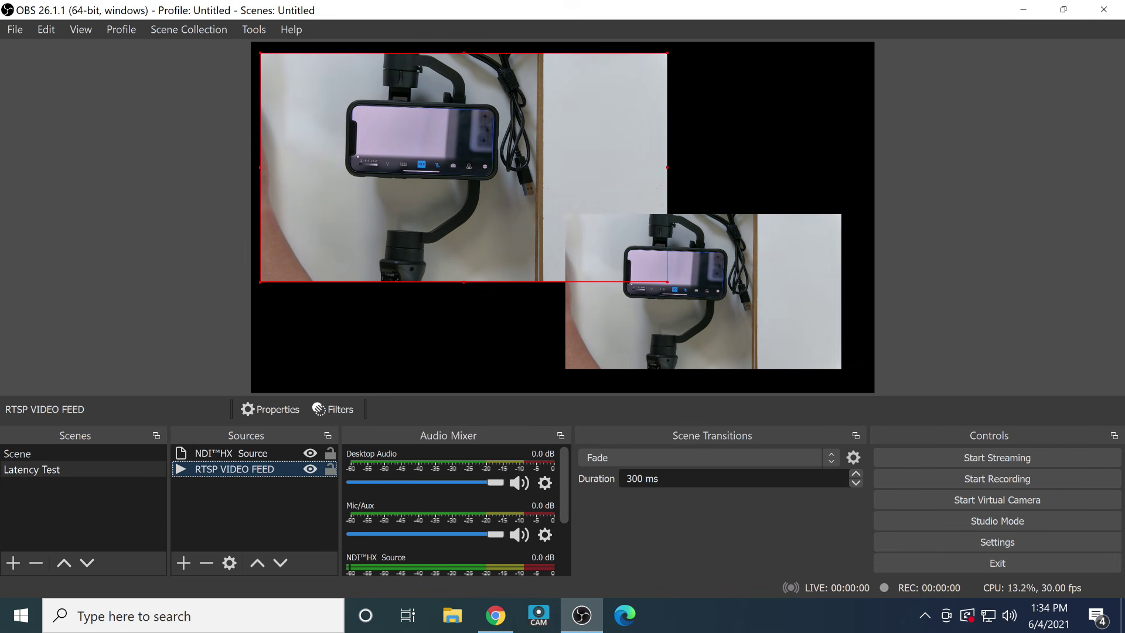
# Step: Create a new scene named Wireless Cable
pyautogui.click(13, 563)
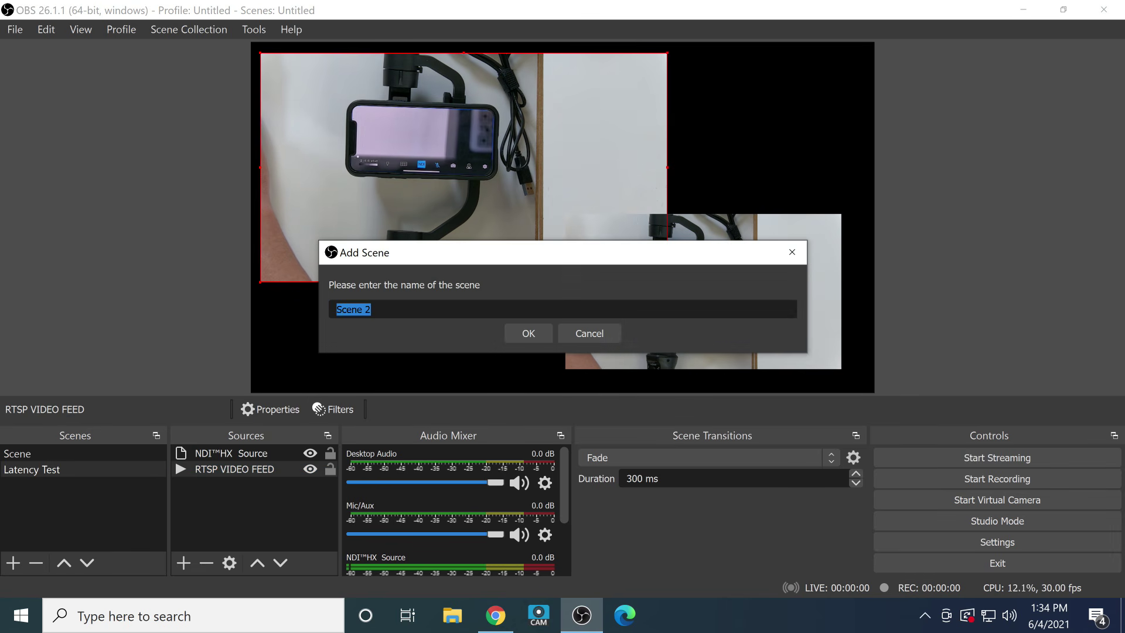
pyautogui.write('Wireless Cable')
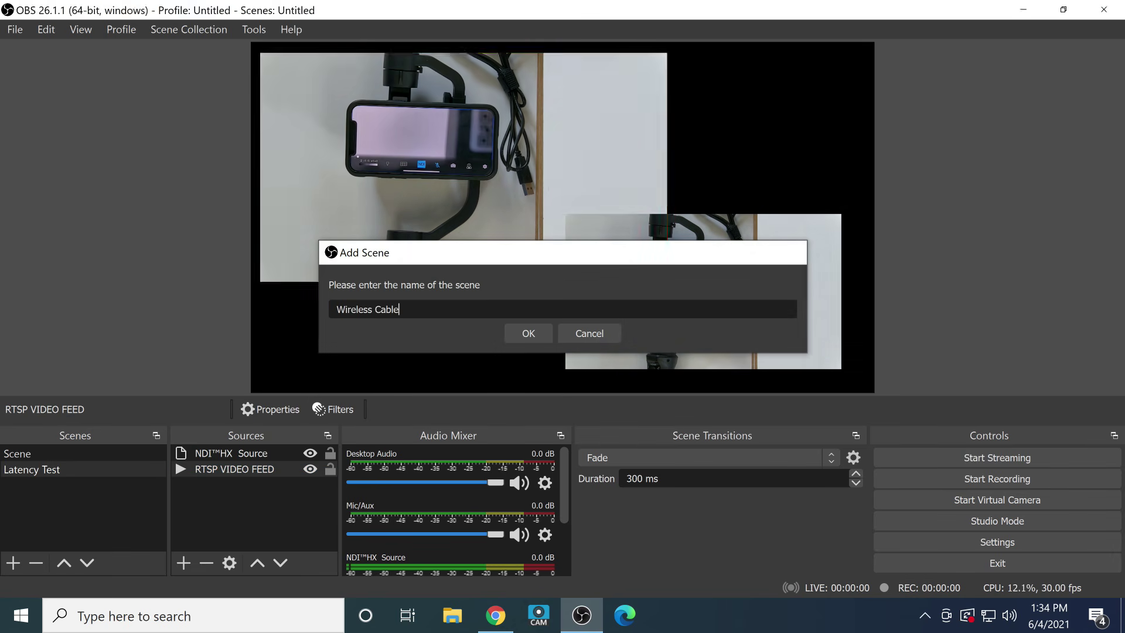
pyautogui.press('Return')
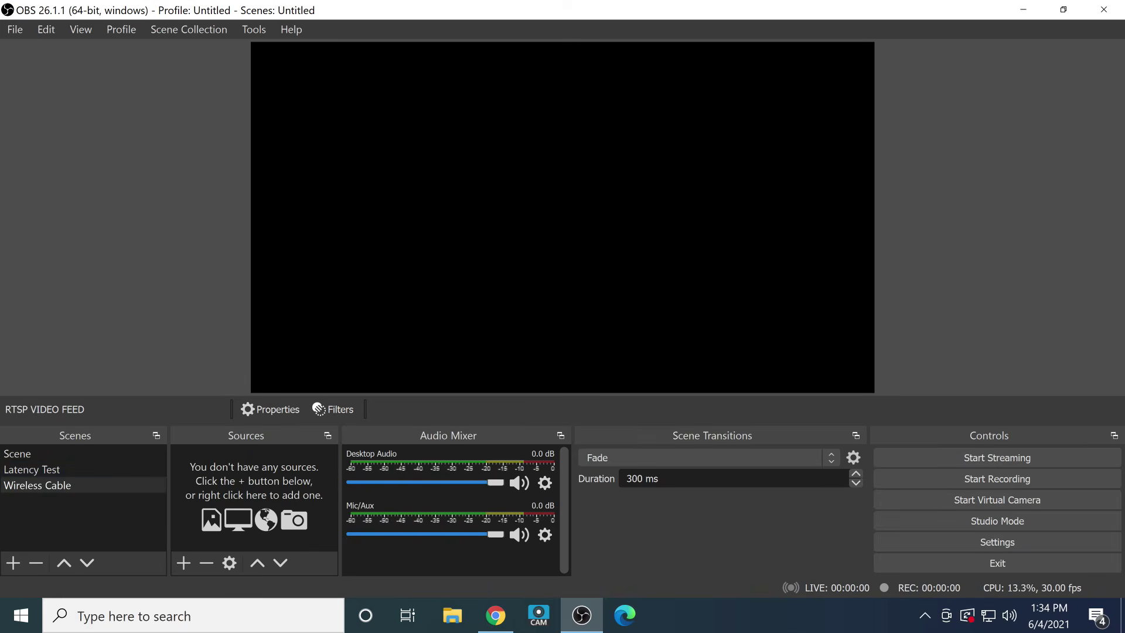
# Step: Add an NDI™ Source named NDI Camera WiFi using the IPHONE (NDI HX Camera) feed
pyautogui.click(183, 563)
pyautogui.click(234, 418)
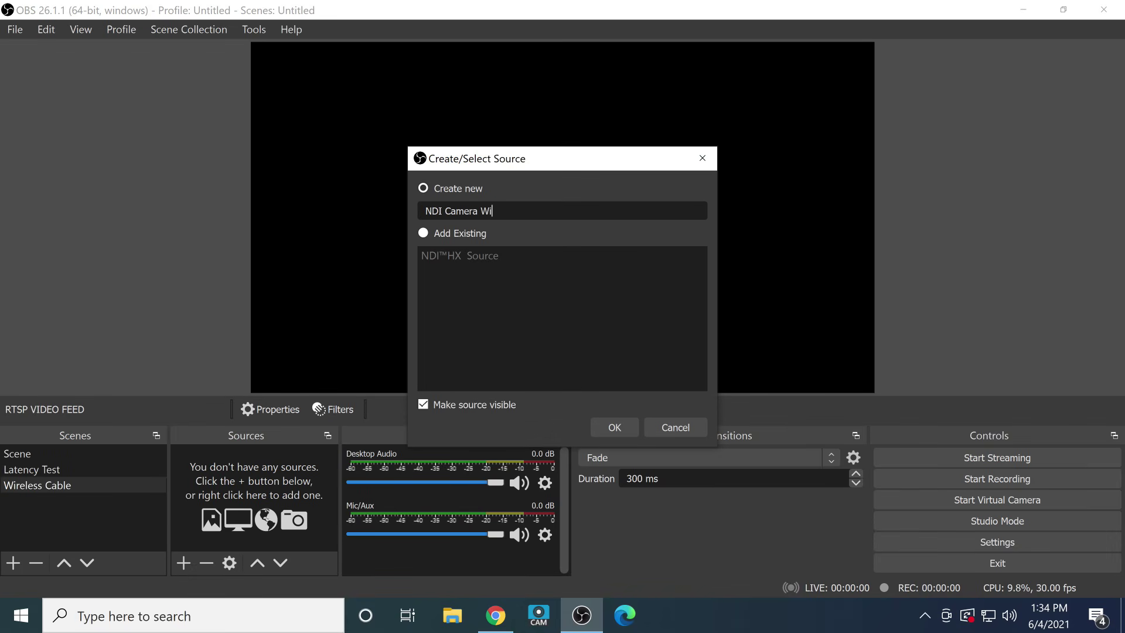
pyautogui.press('Return')
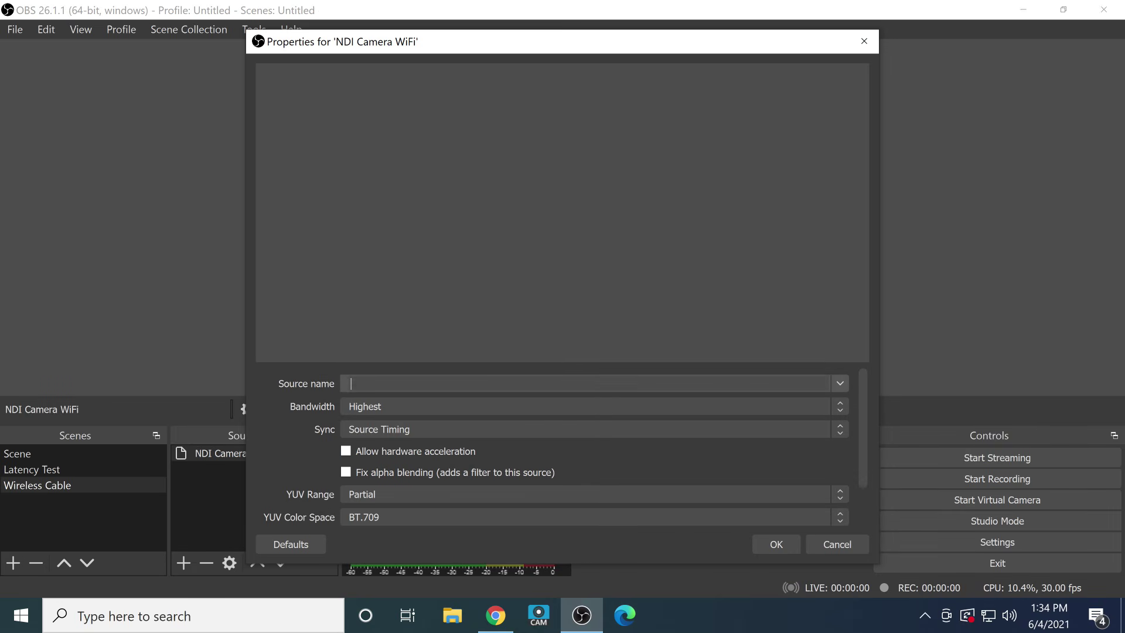
pyautogui.hotkey('alt', 'Down')
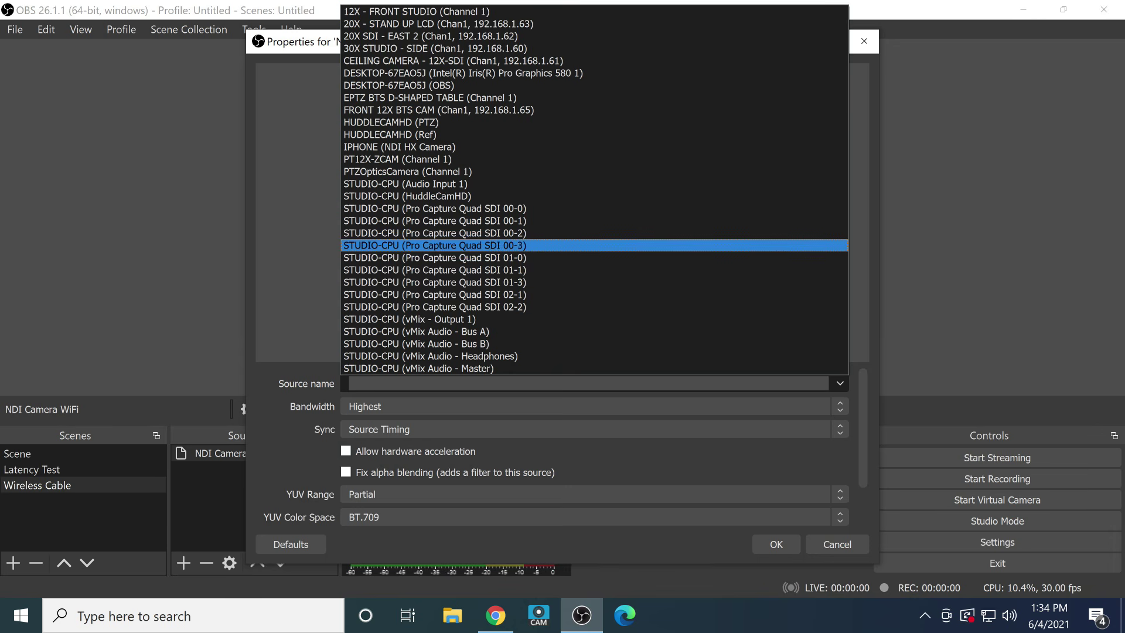
pyautogui.press('Return')
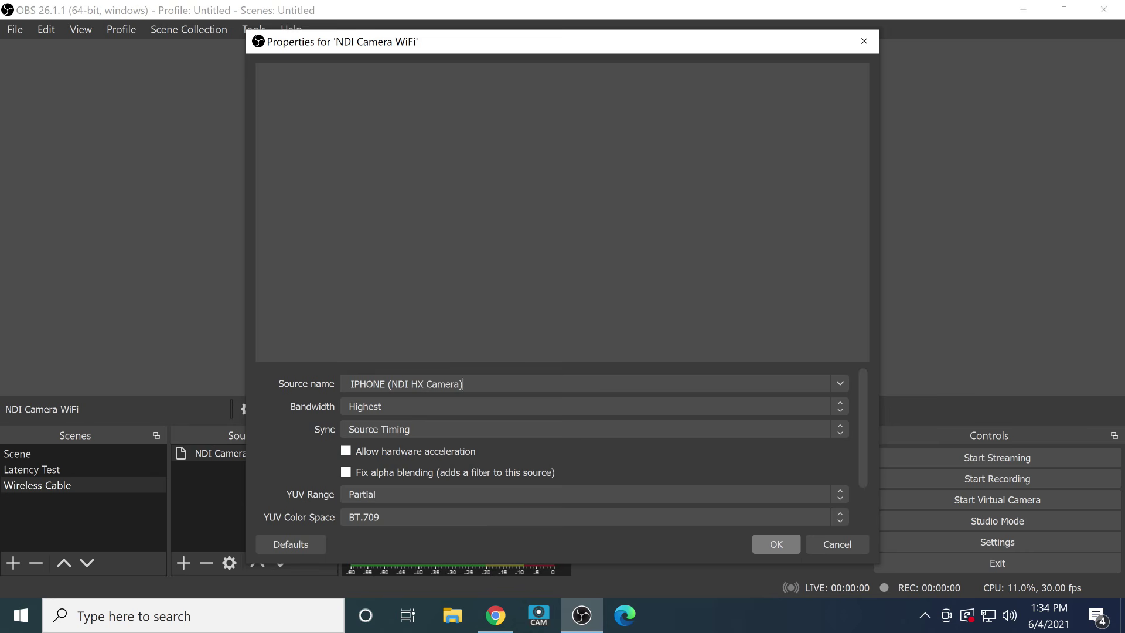
pyautogui.press('Return')
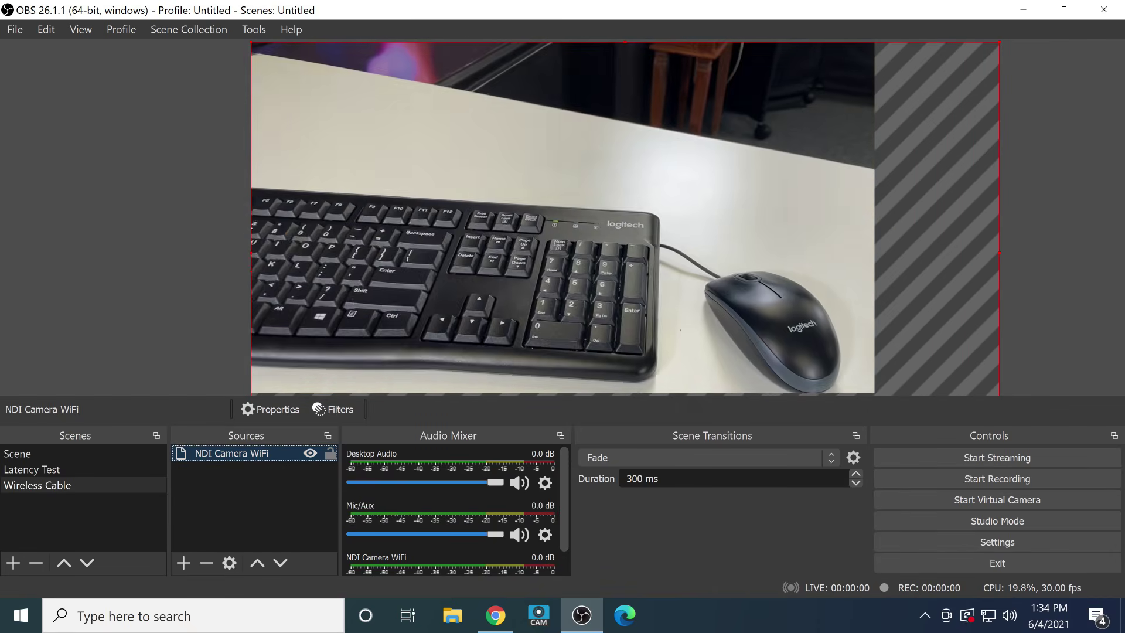
# Step: Add the existing NDI Camera WiFi source to the Latency Test scene
pyautogui.click(32, 469)
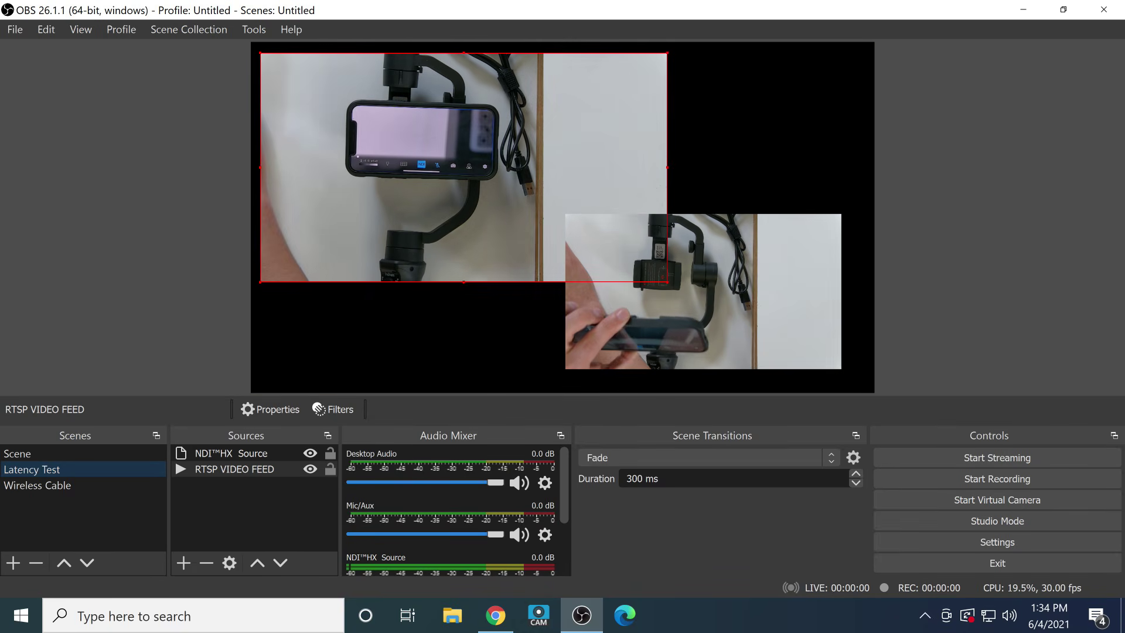
pyautogui.click(183, 563)
pyautogui.click(235, 412)
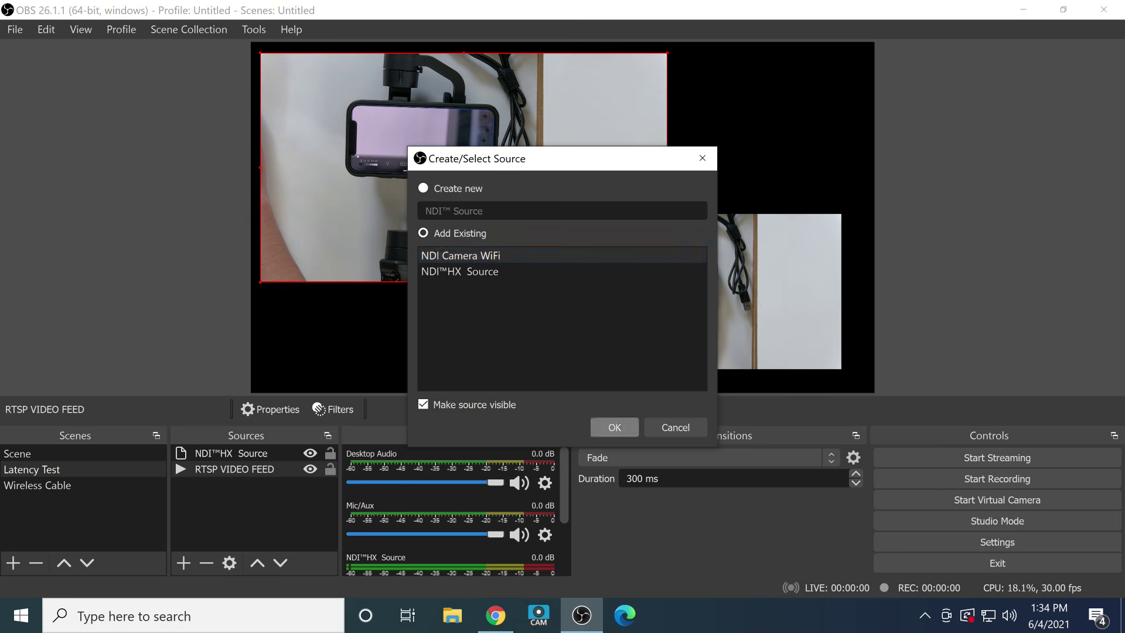
pyautogui.press('Return')
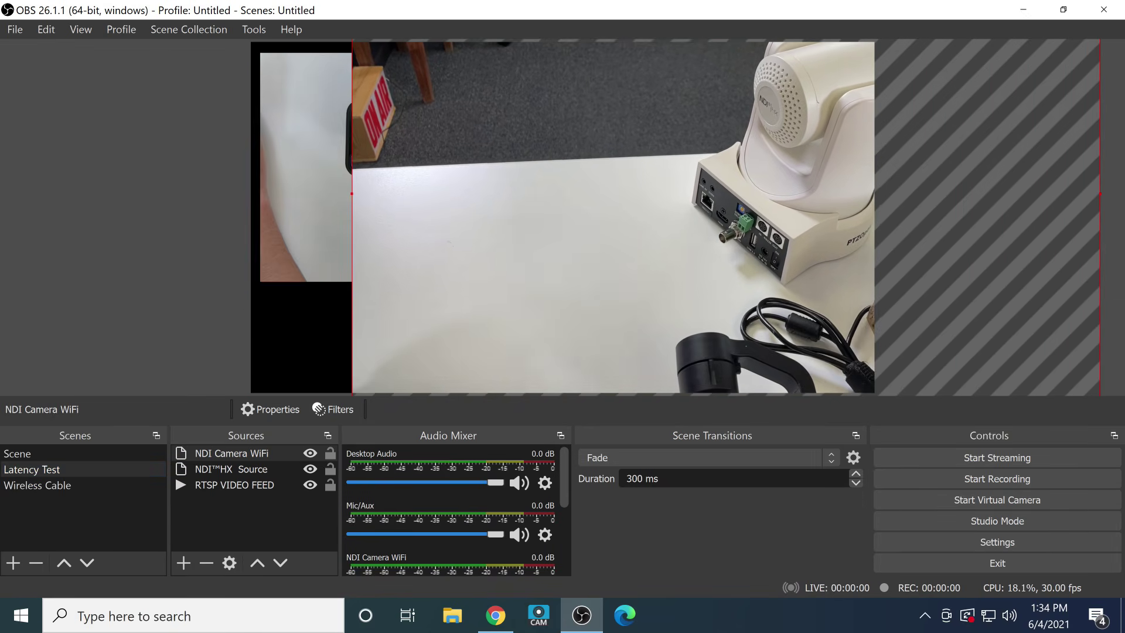
# Step: Shrink and place the NDI Camera WiFi feed, and move RTSP VIDEO FEED to the top-left
pyautogui.moveTo(586, 234); pyautogui.dragTo(644, 133)
pyautogui.moveTo(437, 249); pyautogui.dragTo(639, 146)
pyautogui.moveTo(733, 94); pyautogui.dragTo(720, 143)
pyautogui.moveTo(410, 176)
pyautogui.mouseDown()
pyautogui.moveTo(321, 184)
pyautogui.moveTo(400, 185)
pyautogui.mouseUp()
pyautogui.click(723, 142)
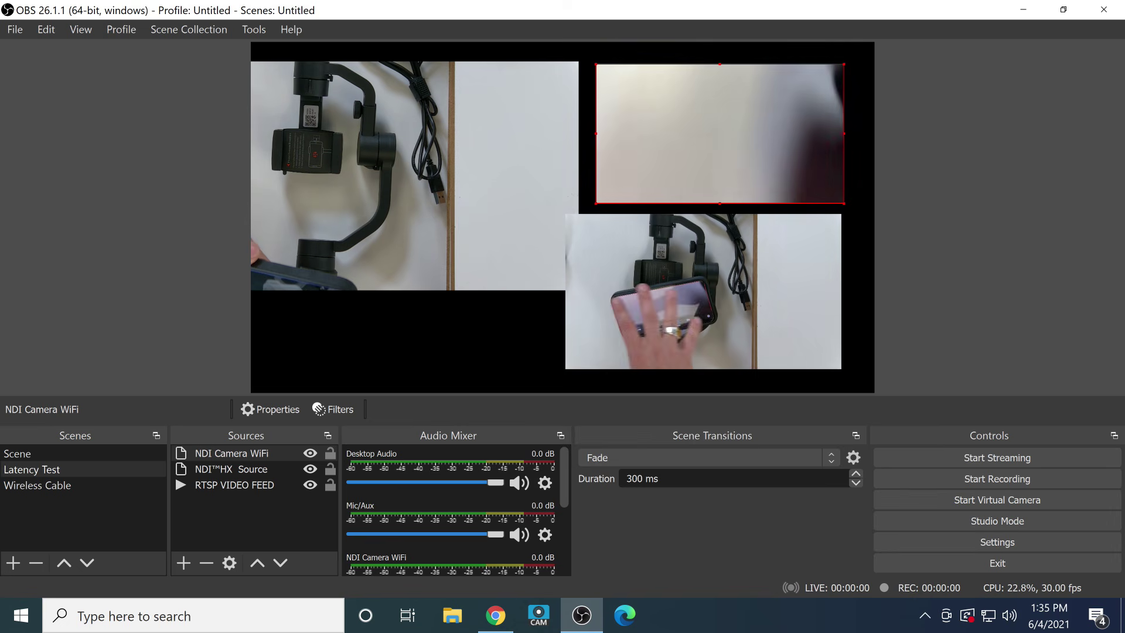
pyautogui.moveTo(352, 176)
pyautogui.mouseDown()
pyautogui.moveTo(293, 175)
pyautogui.moveTo(369, 181)
pyautogui.moveTo(415, 162)
pyautogui.mouseUp()
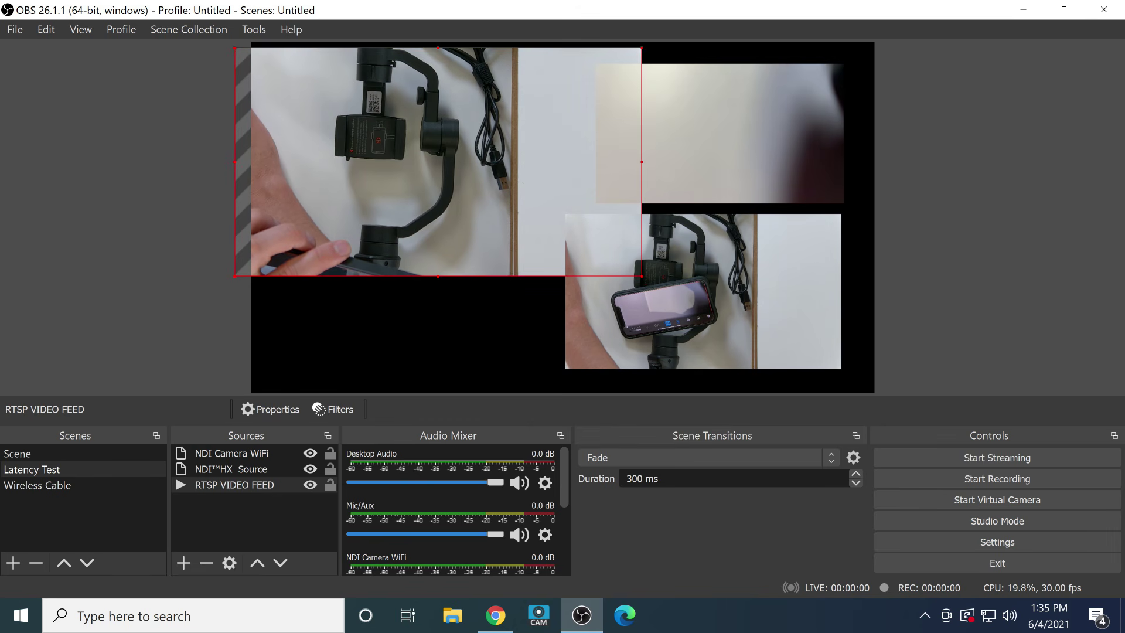
# Step: Confirm NDI main output is enabled with the output name OBS
pyautogui.hotkey('alt', 't')
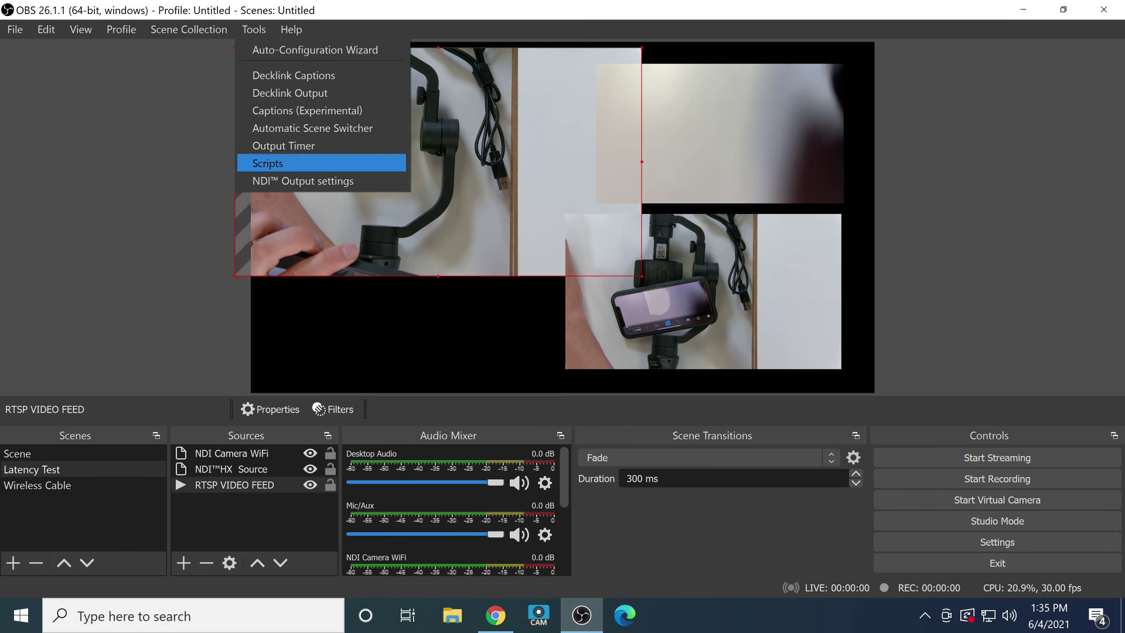
pyautogui.press('Down')
pyautogui.press('Return')
pyautogui.moveTo(557, 217); pyautogui.dragTo(564, 183)
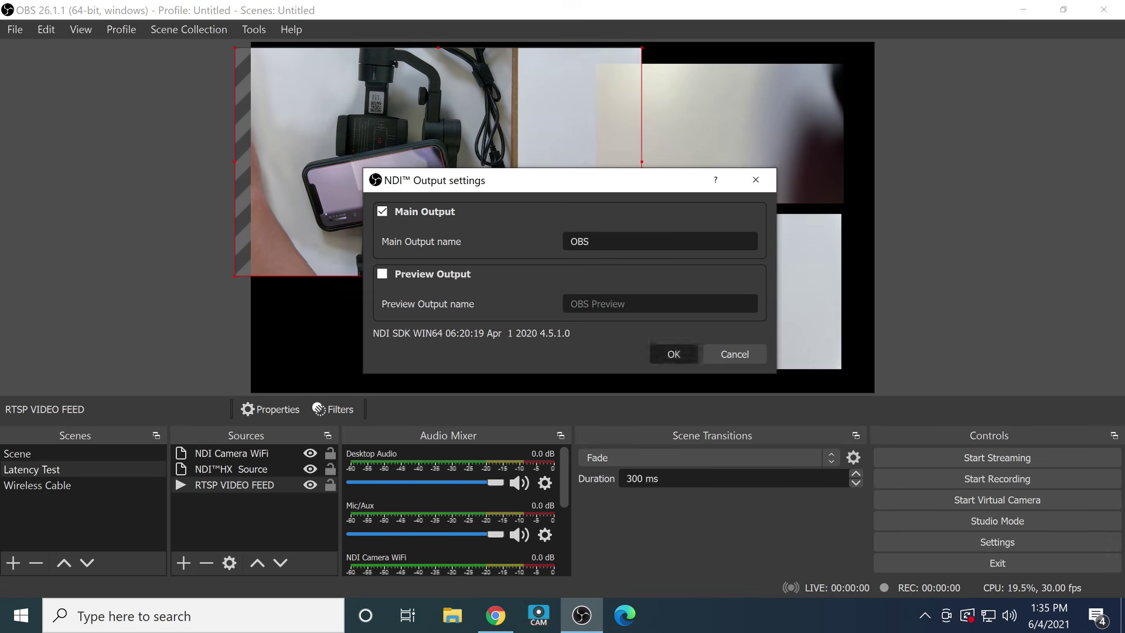
pyautogui.click(674, 354)
# Step: Turn on Studio Mode and switch to the scene named Scene
pyautogui.click(998, 521)
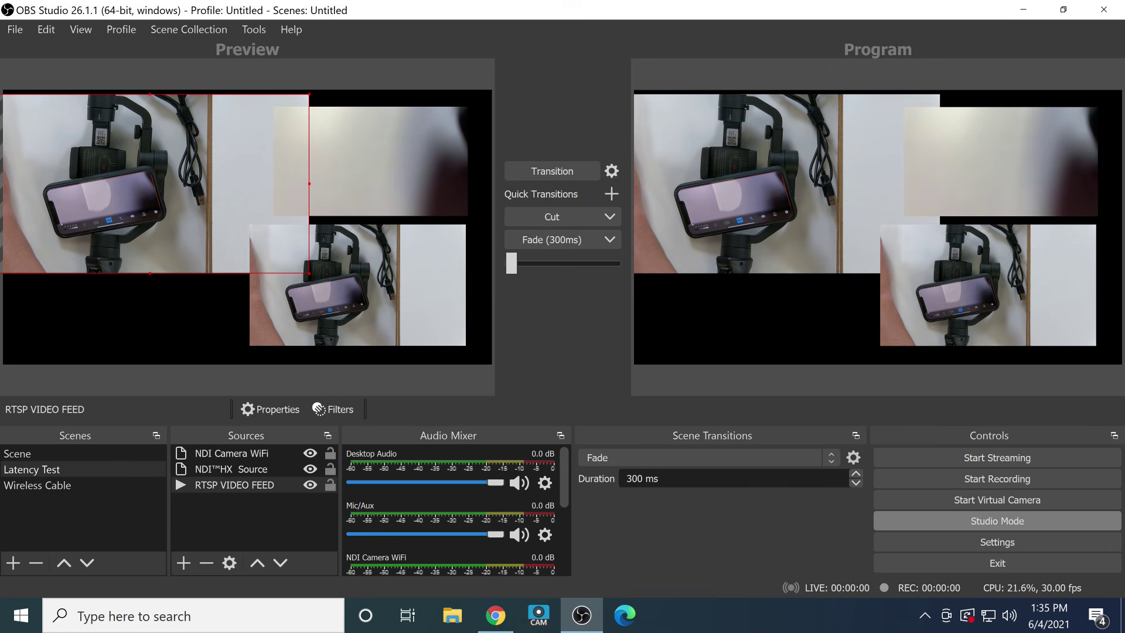
pyautogui.click(357, 285)
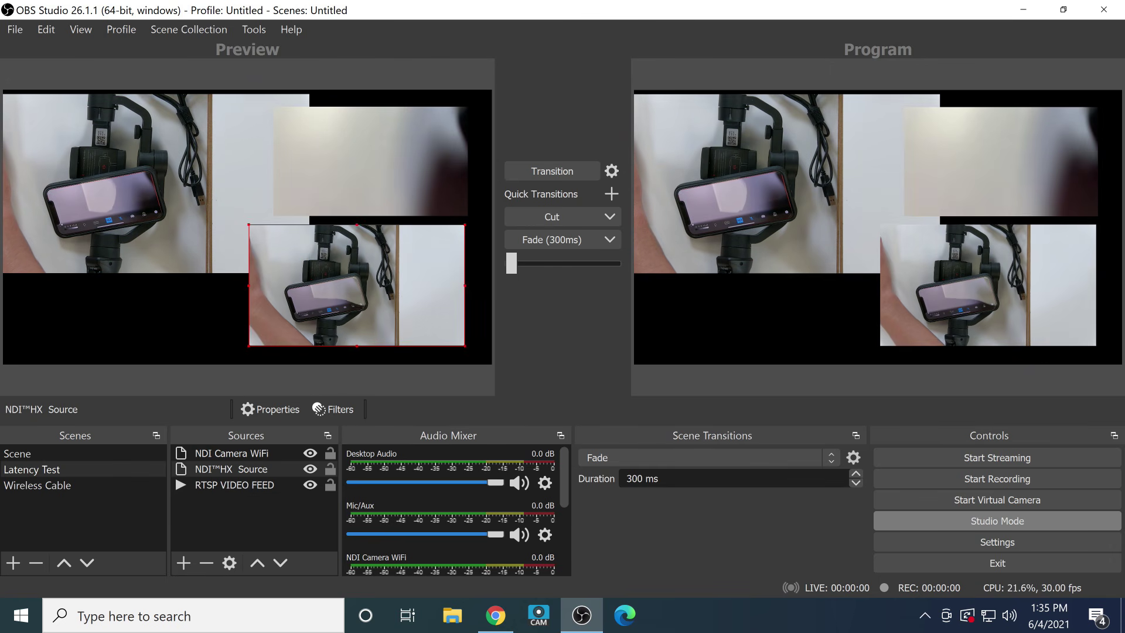
pyautogui.click(35, 454)
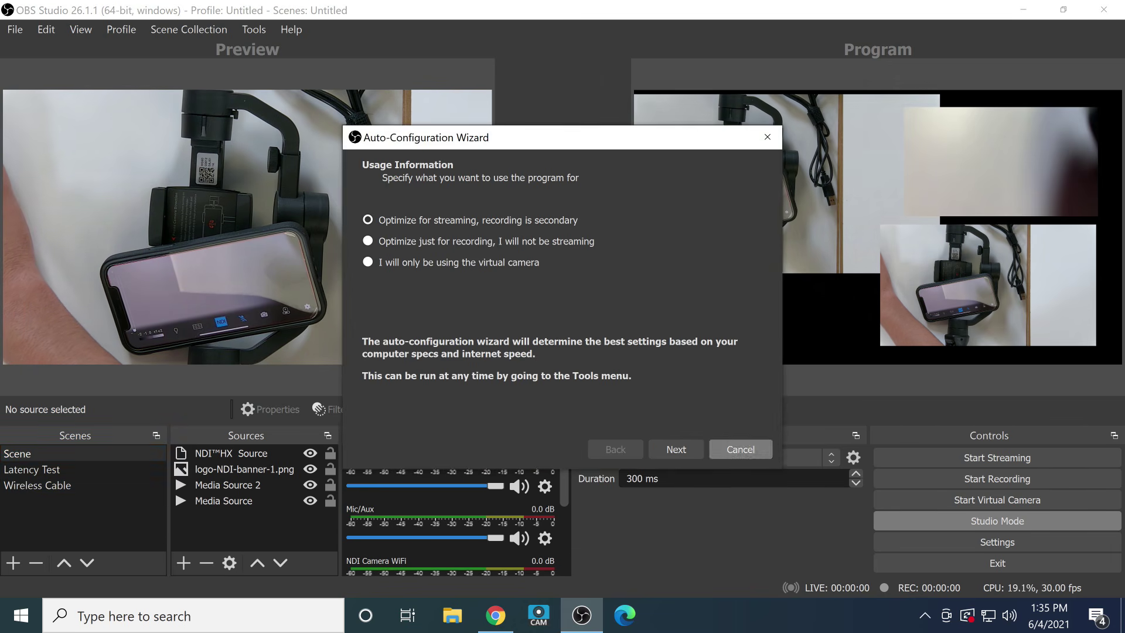
pyautogui.press('Escape')
# Step: Reopen the NDI output settings and close them without changes
pyautogui.hotkey('alt', 't')
pyautogui.press('Right')
pyautogui.press('Down')
pyautogui.press('Down')
pyautogui.press('Down')
pyautogui.press('Down')
pyautogui.press('Left')
pyautogui.press('Return')
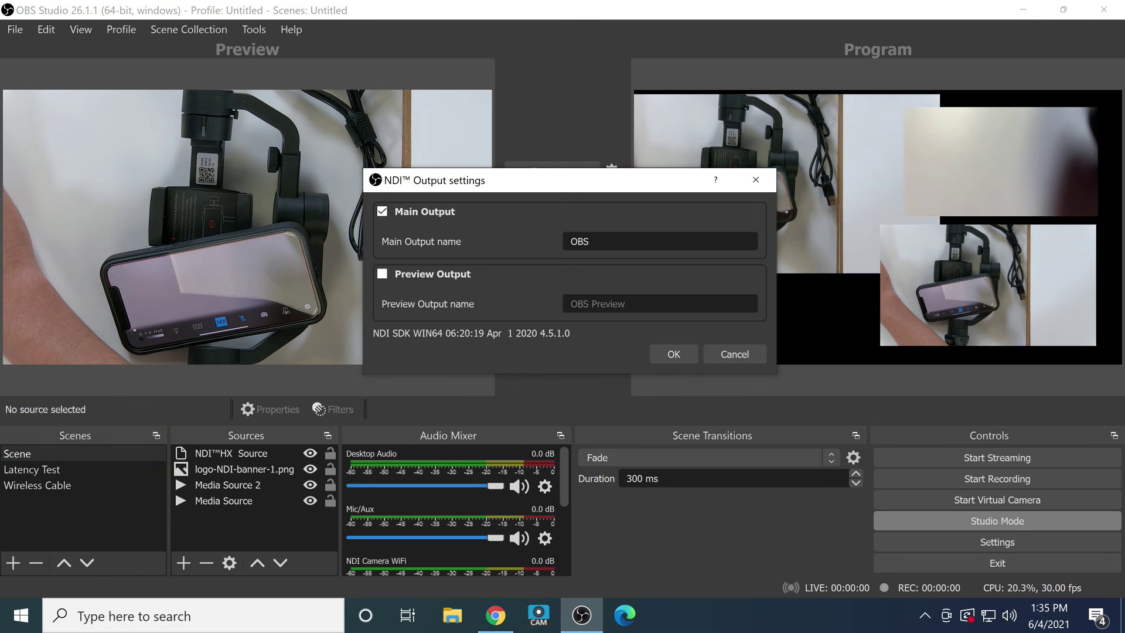
pyautogui.press('Return')
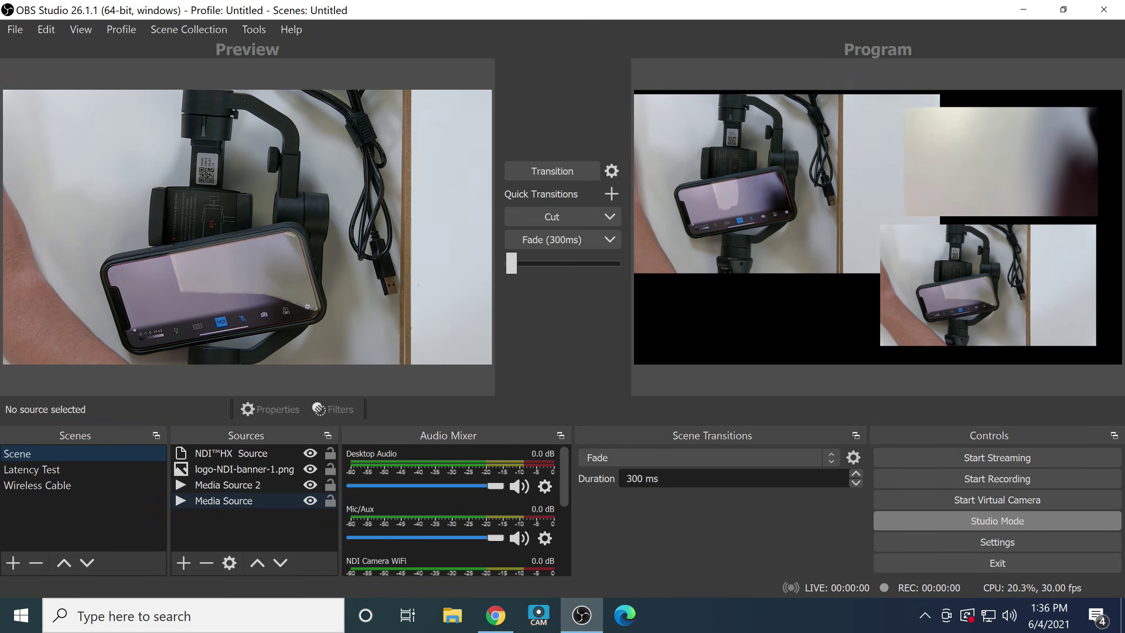
# Step: In the Latency Test scene, open the Filters window for RTSP VIDEO FEED
pyautogui.click(32, 469)
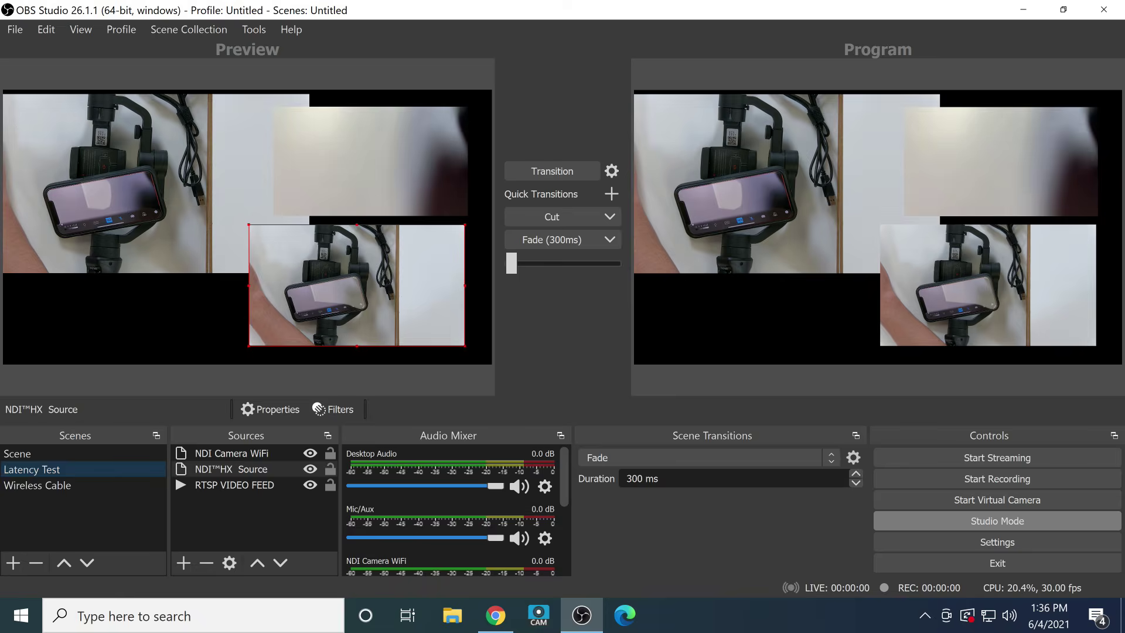
pyautogui.click(234, 485)
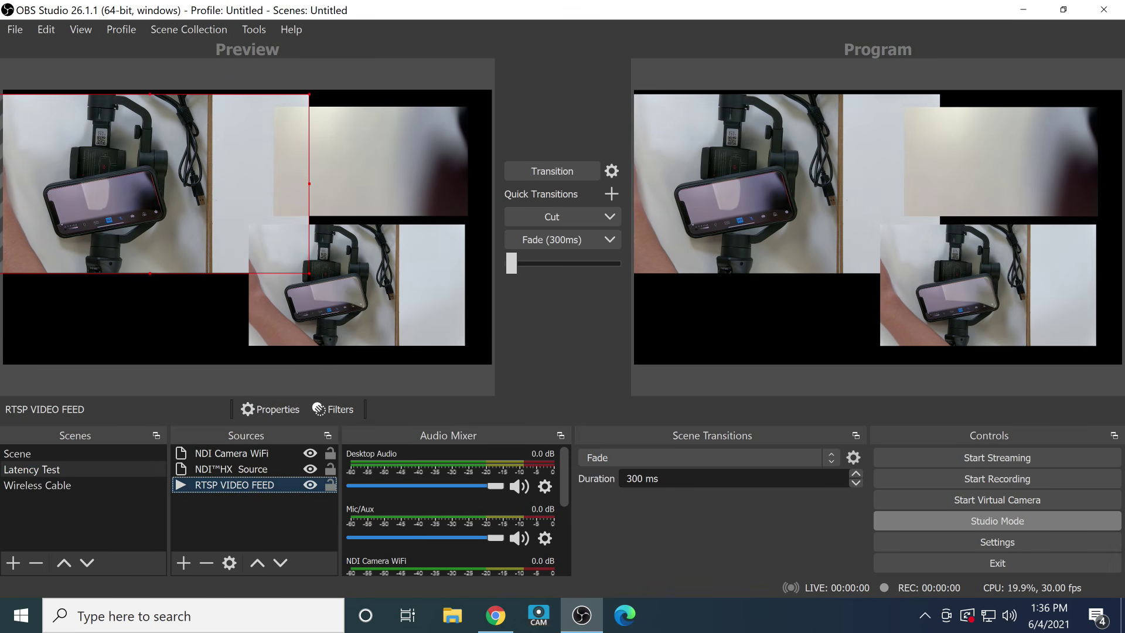
pyautogui.rightClick(293, 484)
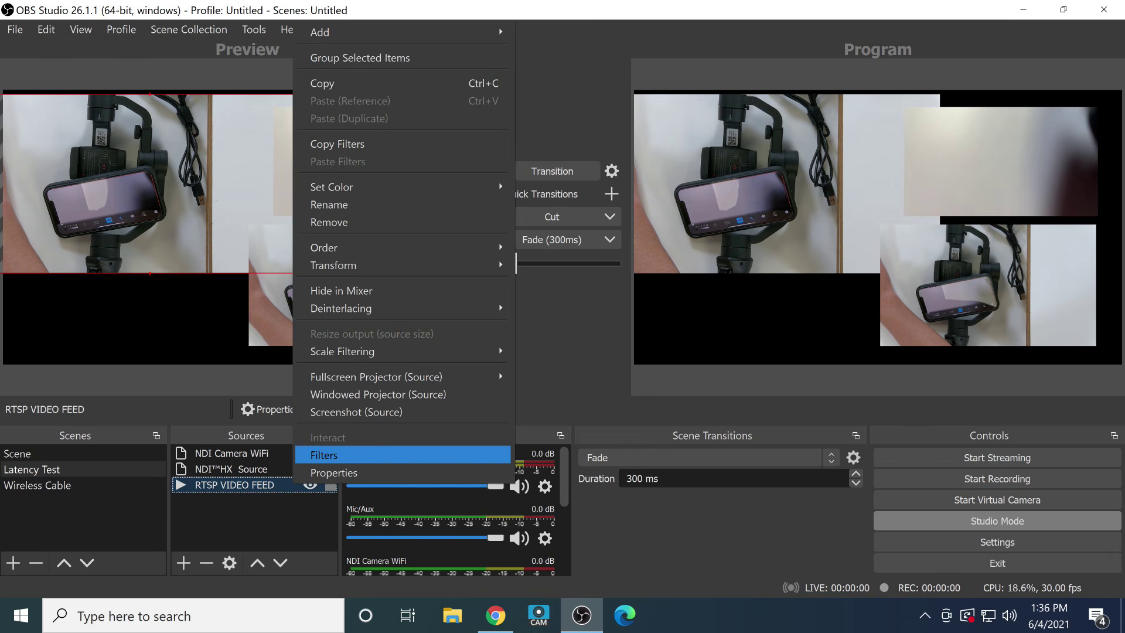
pyautogui.click(352, 456)
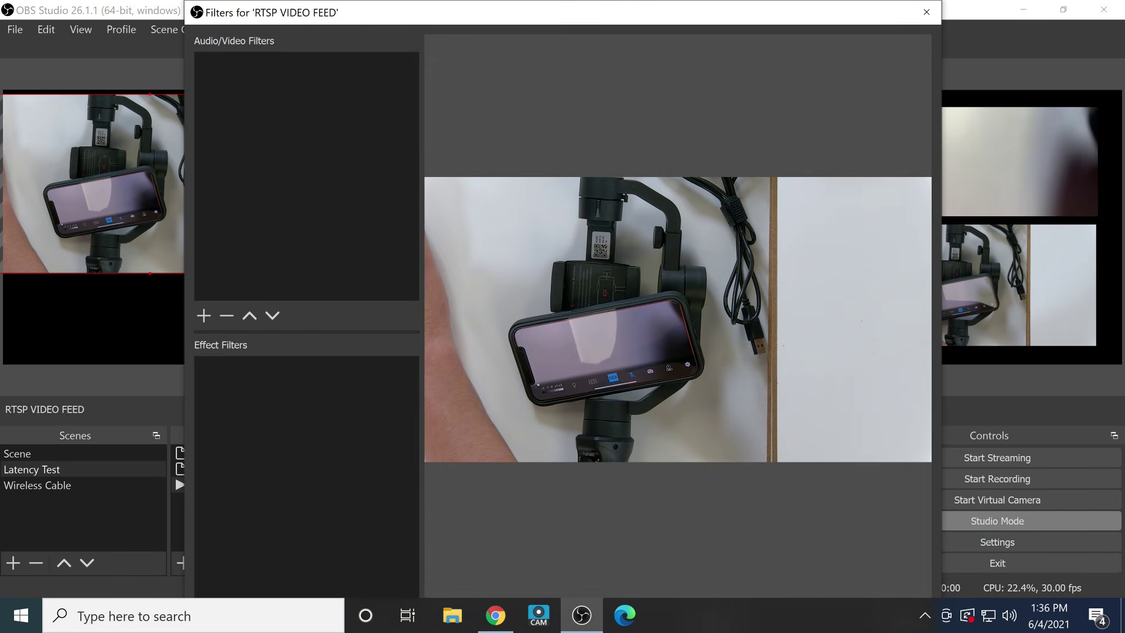
pyautogui.click(204, 316)
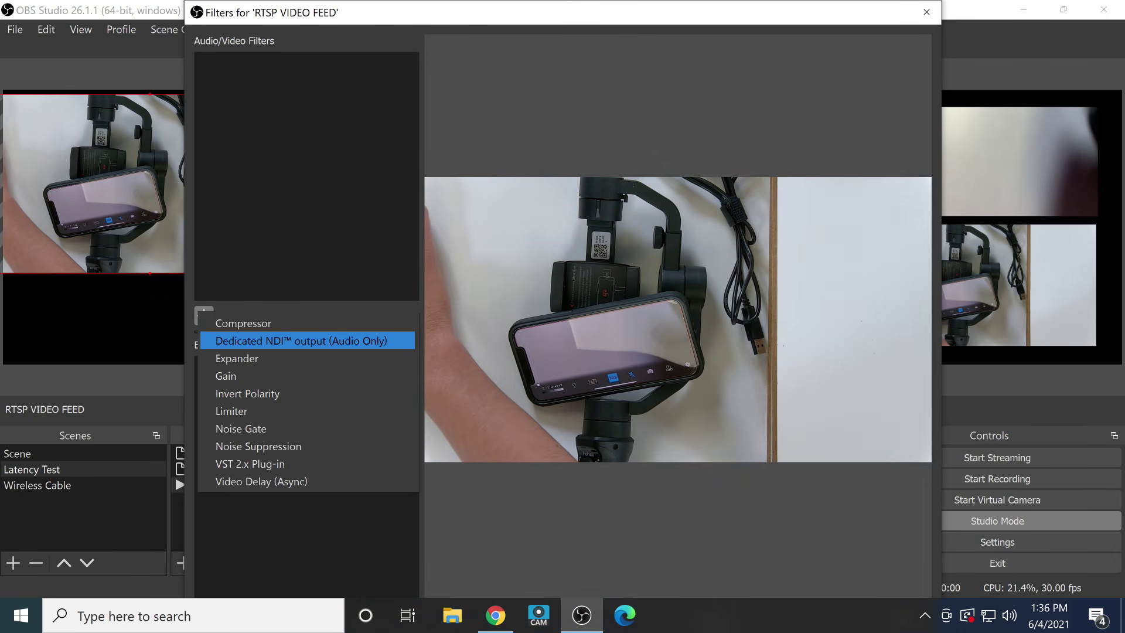
pyautogui.click(460, 15)
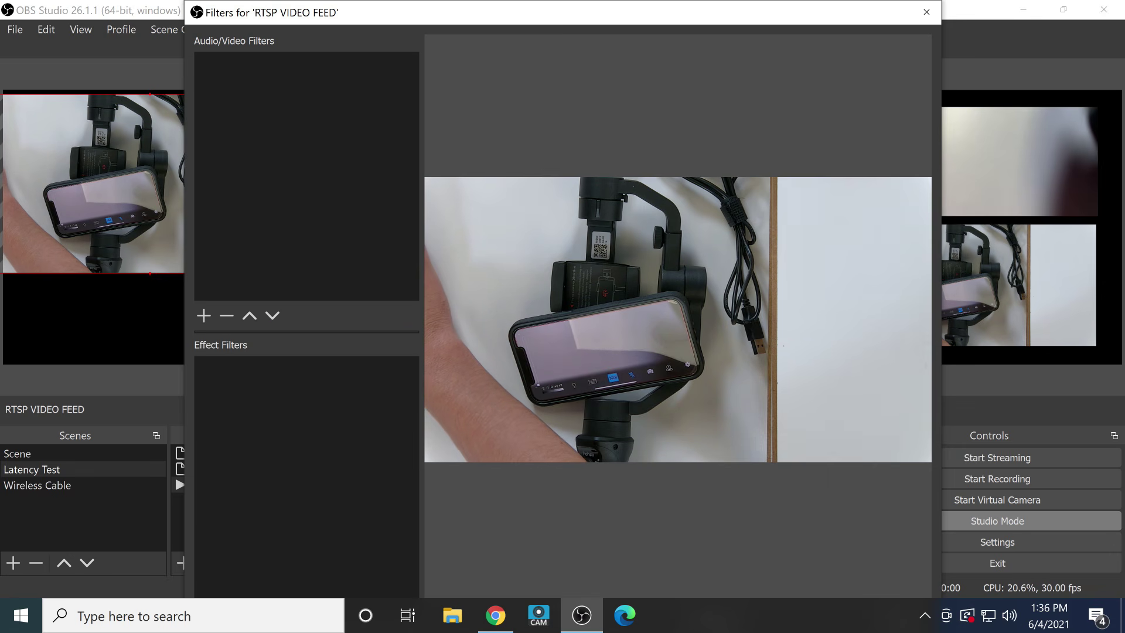
# Step: Add a Dedicated NDI™ output effect filter named Dedicated NDI Output and close Filters
pyautogui.moveTo(460, 15); pyautogui.dragTo(435, 21)
pyautogui.click(185, 505)
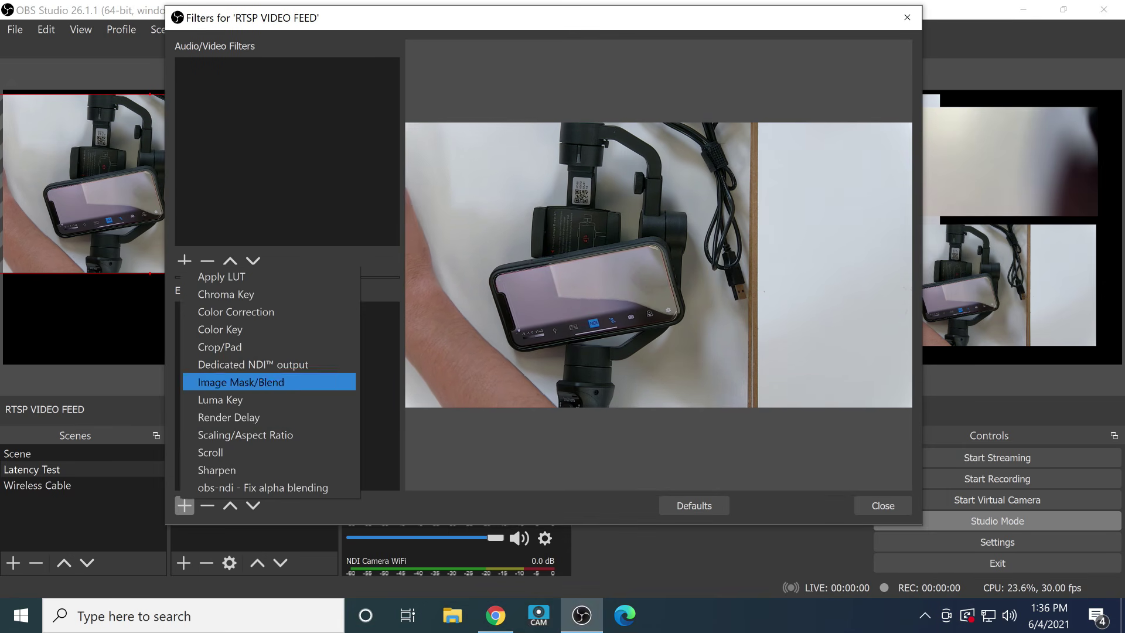
pyautogui.click(246, 361)
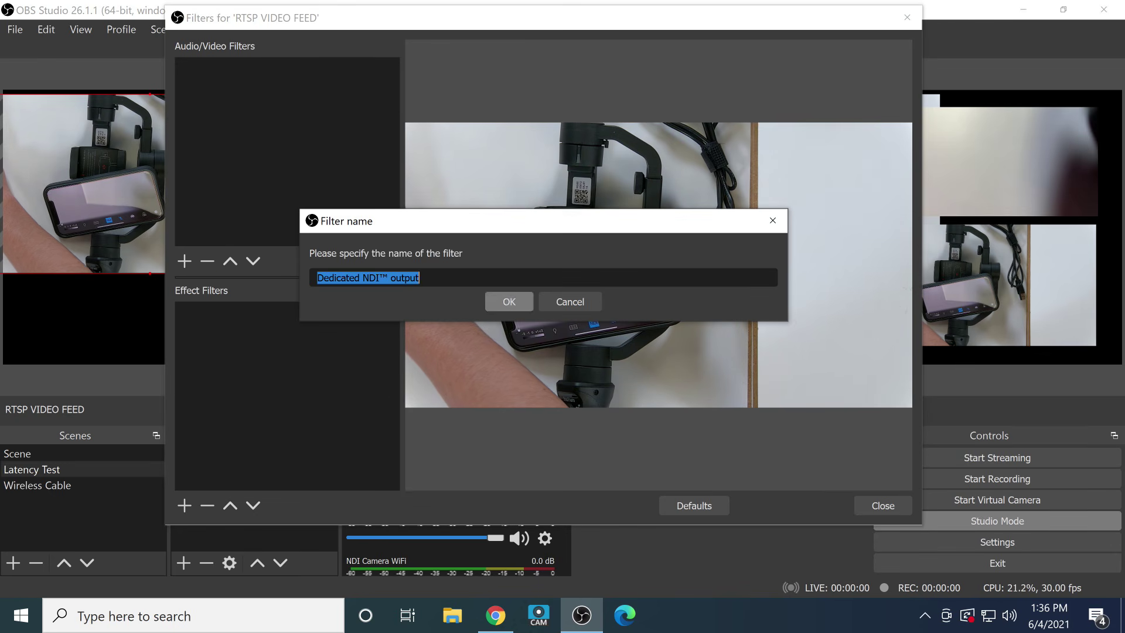
pyautogui.press('Return')
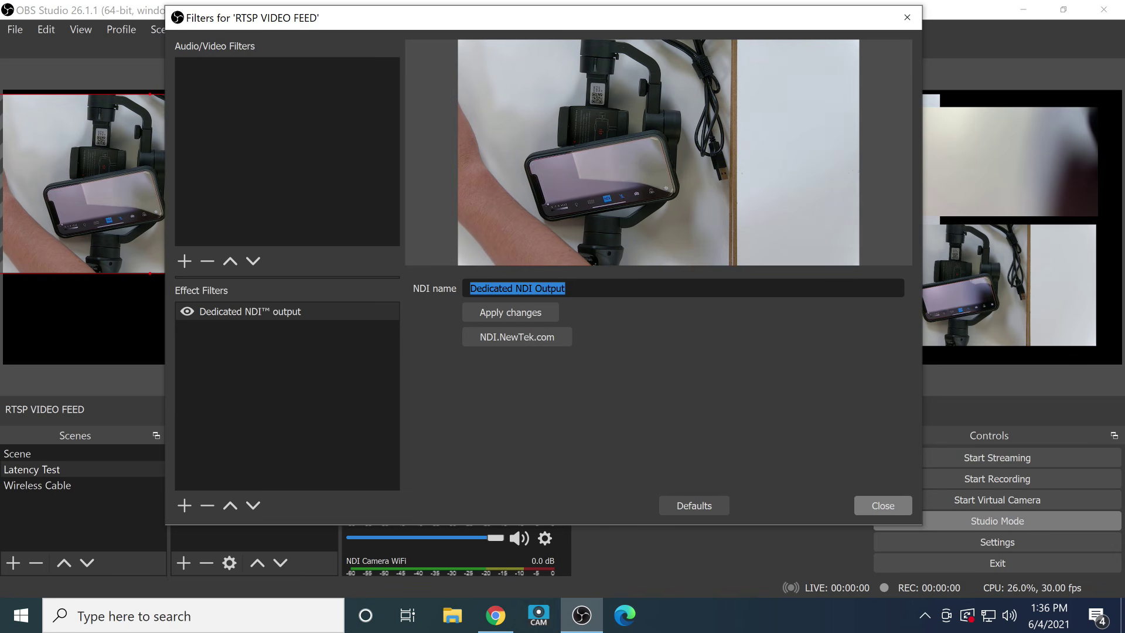
pyautogui.press('Escape')
pyautogui.press('Up')
pyautogui.press('Up')
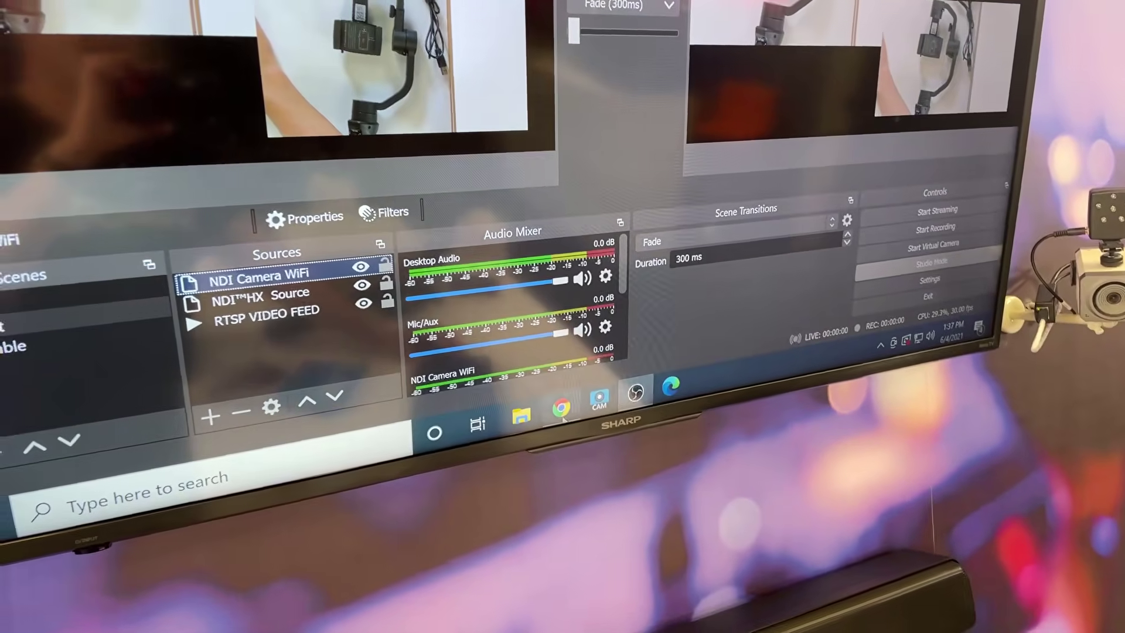
# Step: Switch from OBS Studio to the browser to show the Key Takeaways slide deck full screen
pyautogui.hotkey('alt', 'Tab')
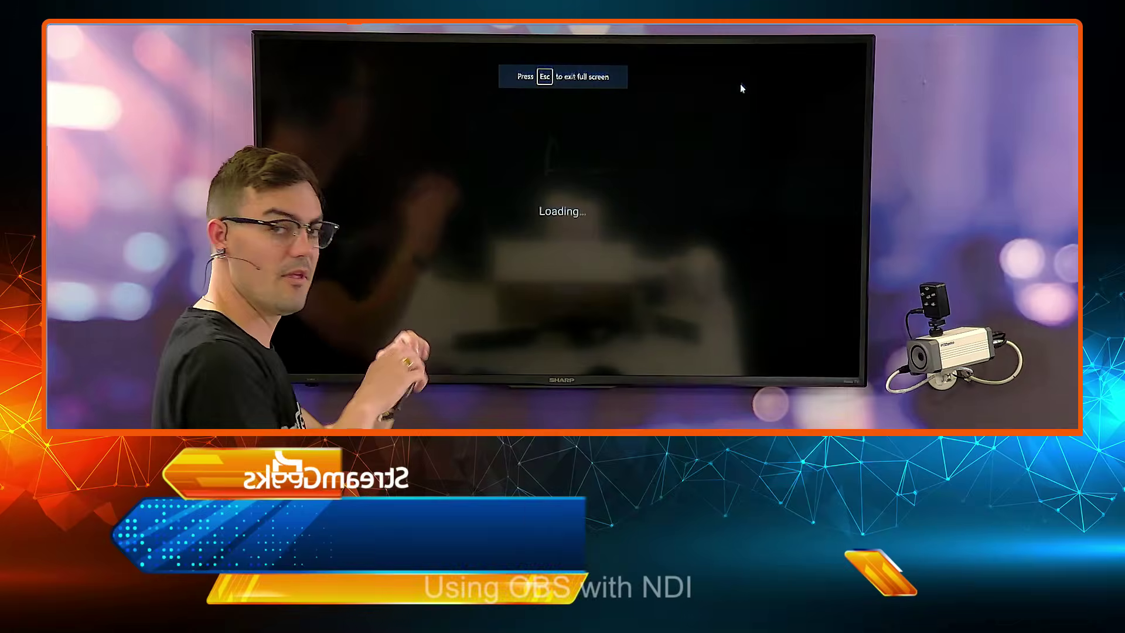